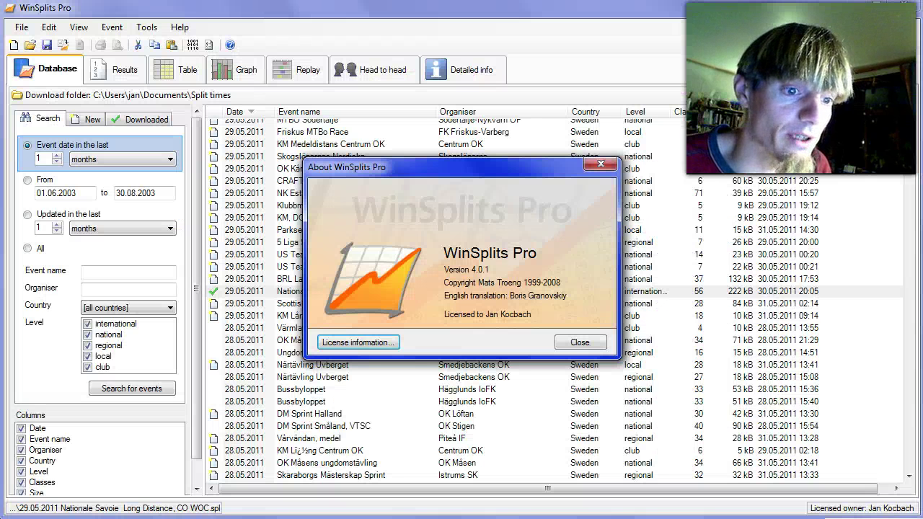
# Close the About WinSplits Pro box and dismiss the File menu without choosing anything
pyautogui.click(588, 343)
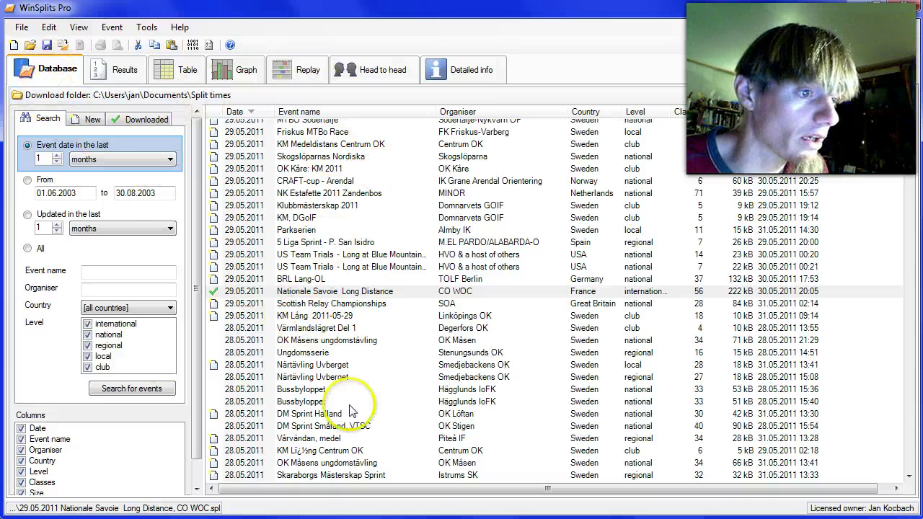
pyautogui.click(21, 26)
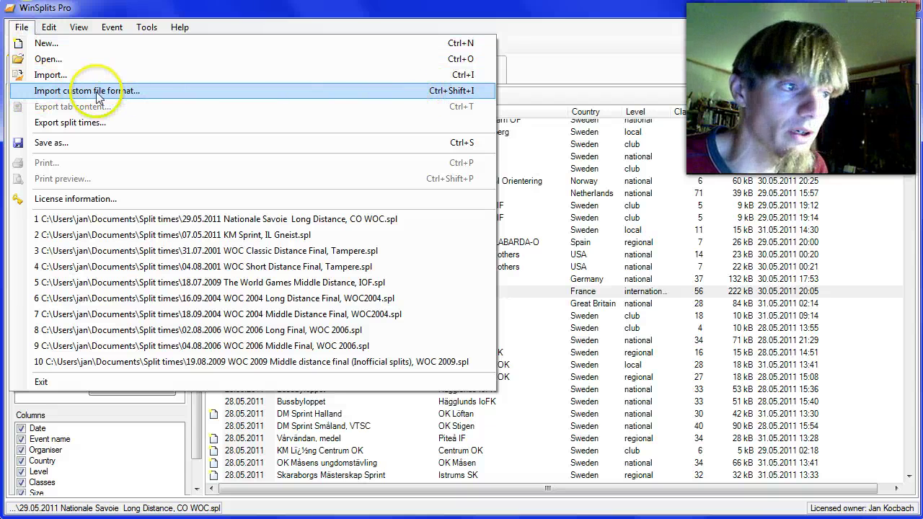
pyautogui.click(610, 80)
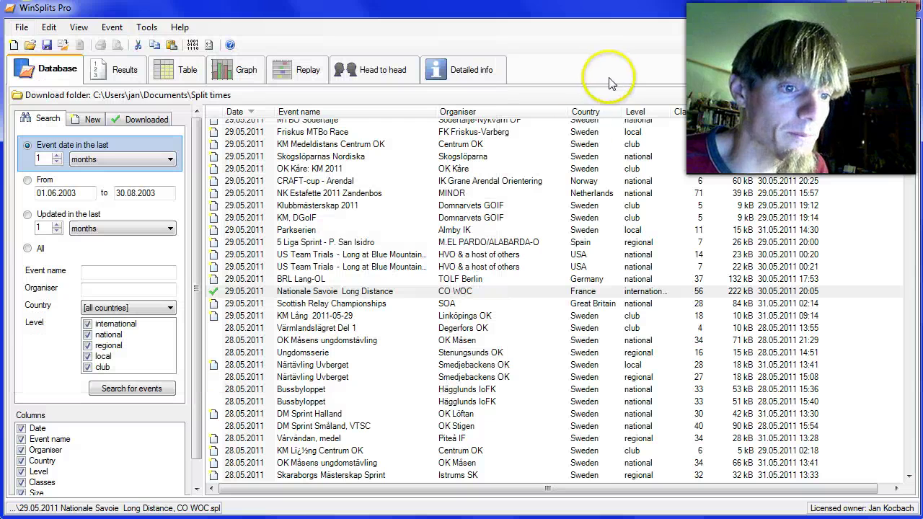
# Open the Nationale Savoie Long Distance event from the event list
pyautogui.doubleClick(290, 295)
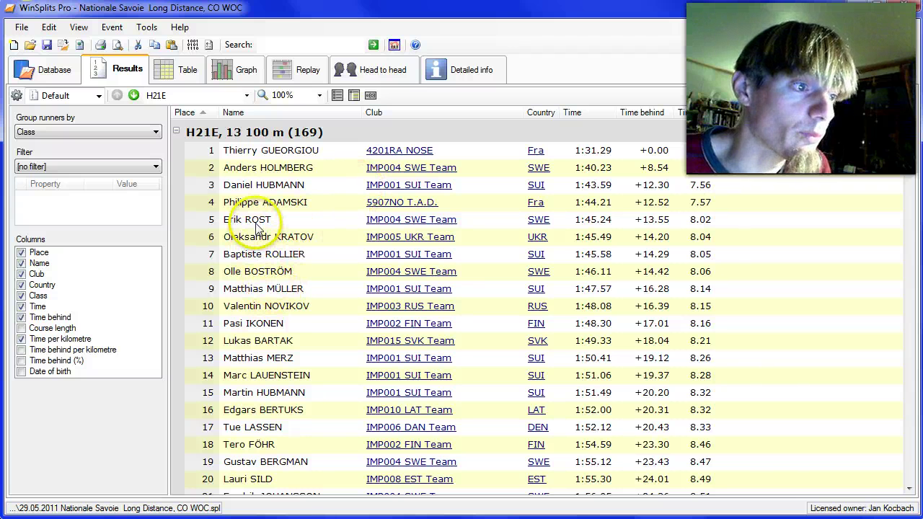
# Load class H21E in the Table view with the Performance index table type
pyautogui.click(181, 77)
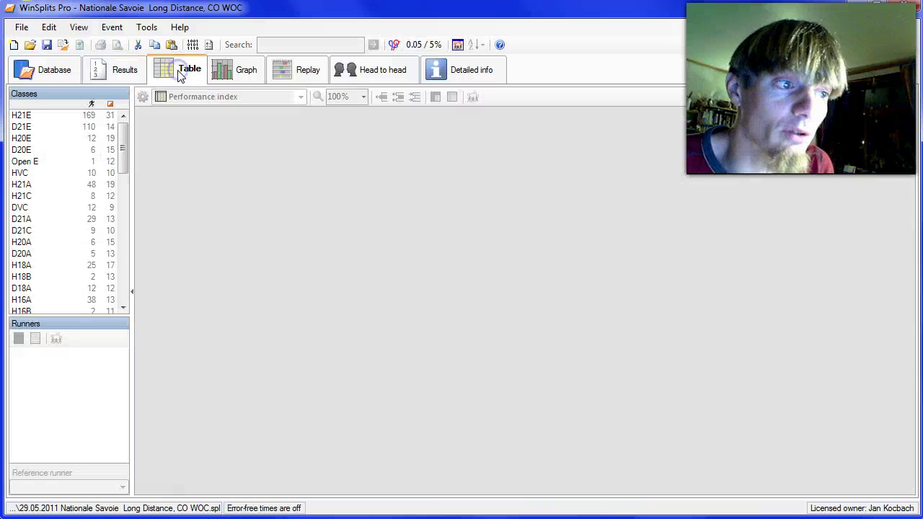
pyautogui.click(44, 118)
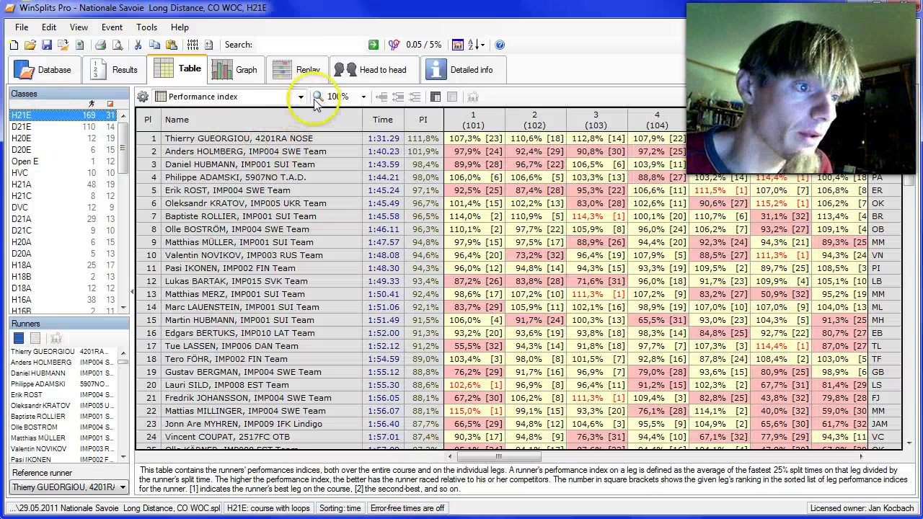
pyautogui.click(301, 98)
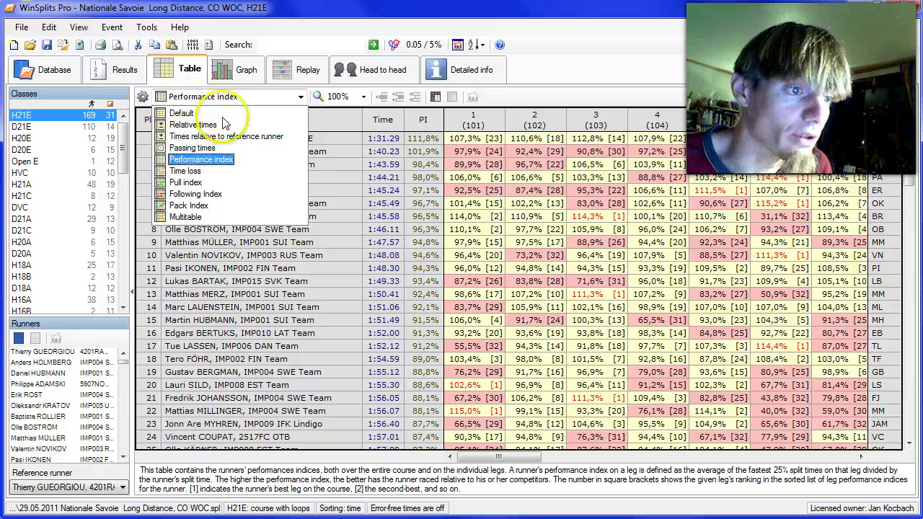
pyautogui.click(186, 160)
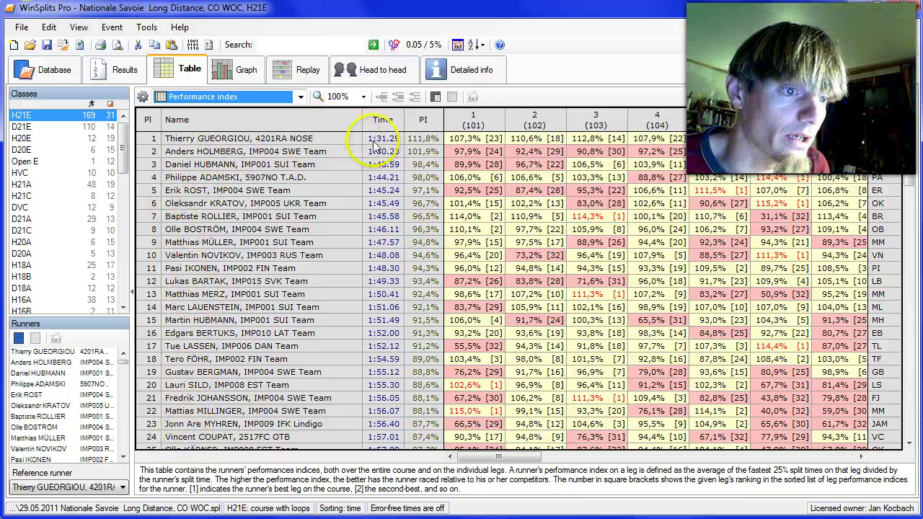
# Inspect an H21E PI cell to read its per-leg breakdown, e.g. 107.3% ranked 23rd
pyautogui.click(378, 141)
pyautogui.moveTo(425, 143)
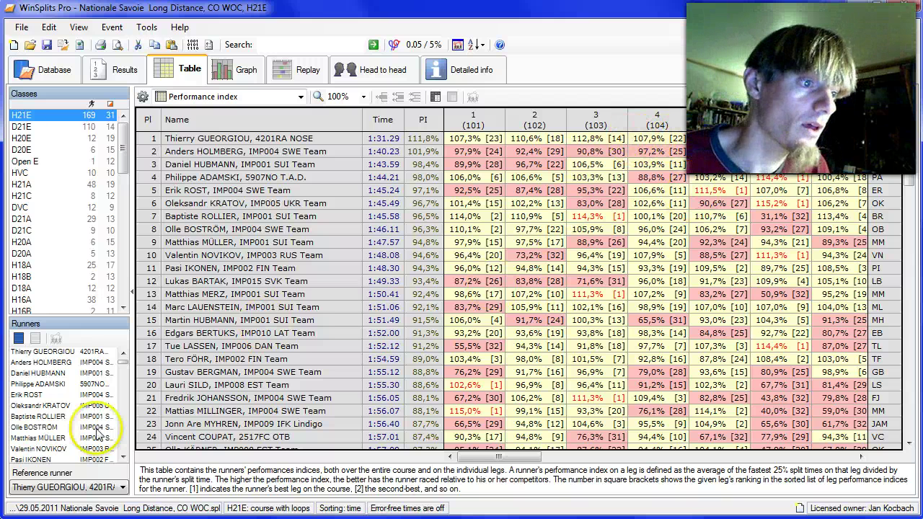
# Switch H21E to the Graph view and bring up the list of graph types
pyautogui.click(241, 75)
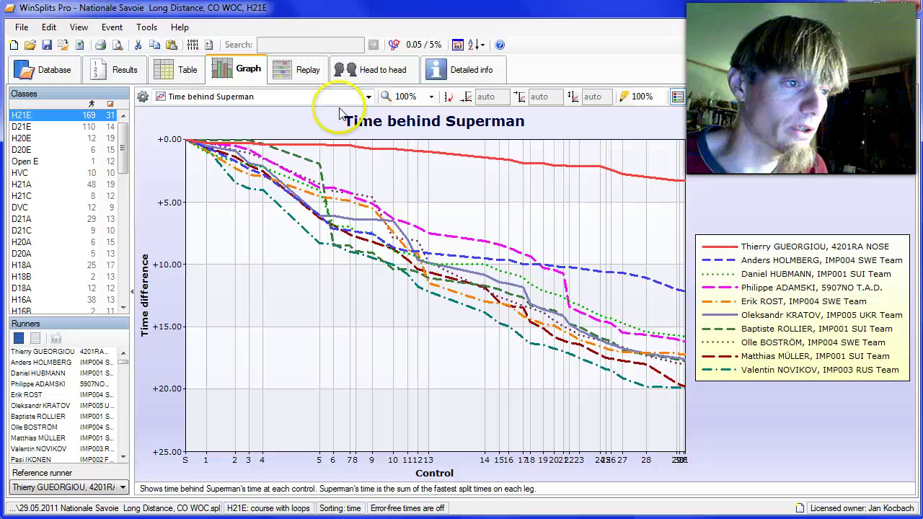
pyautogui.click(368, 99)
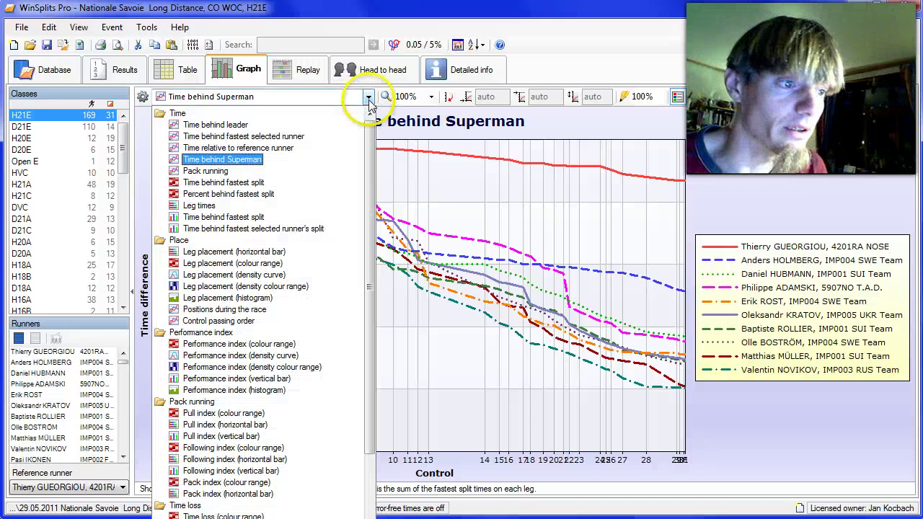
pyautogui.click(276, 381)
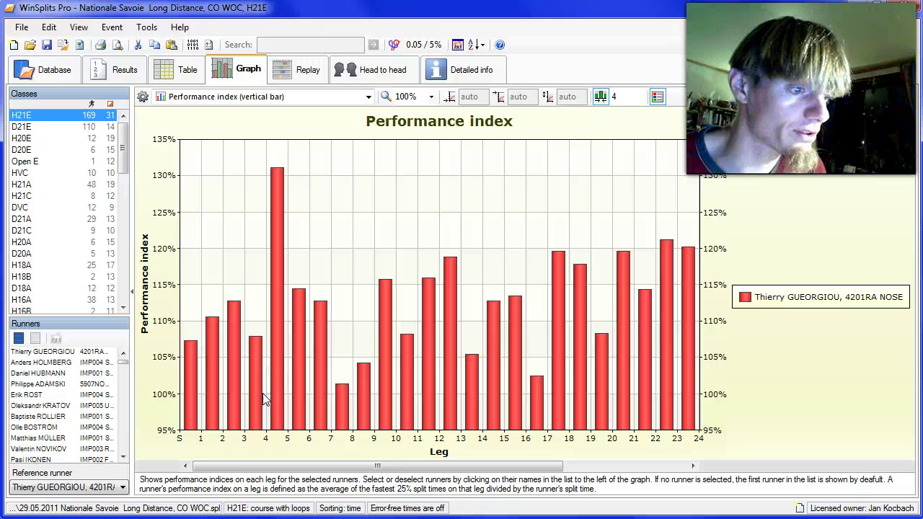
pyautogui.click(179, 451)
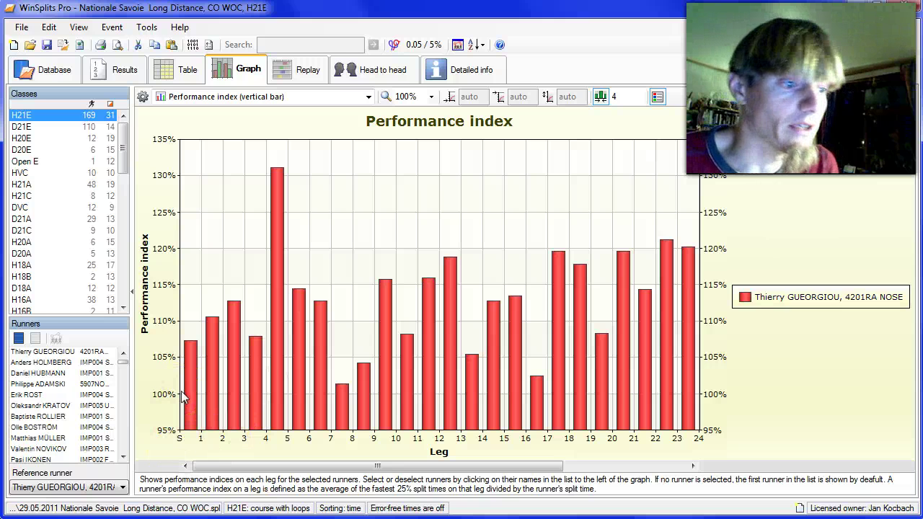
pyautogui.moveTo(184, 396)
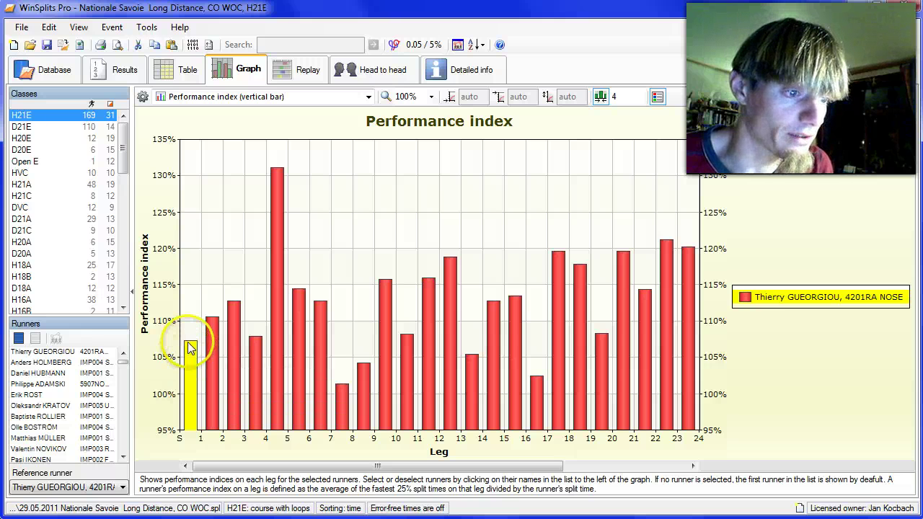
pyautogui.moveTo(193, 348)
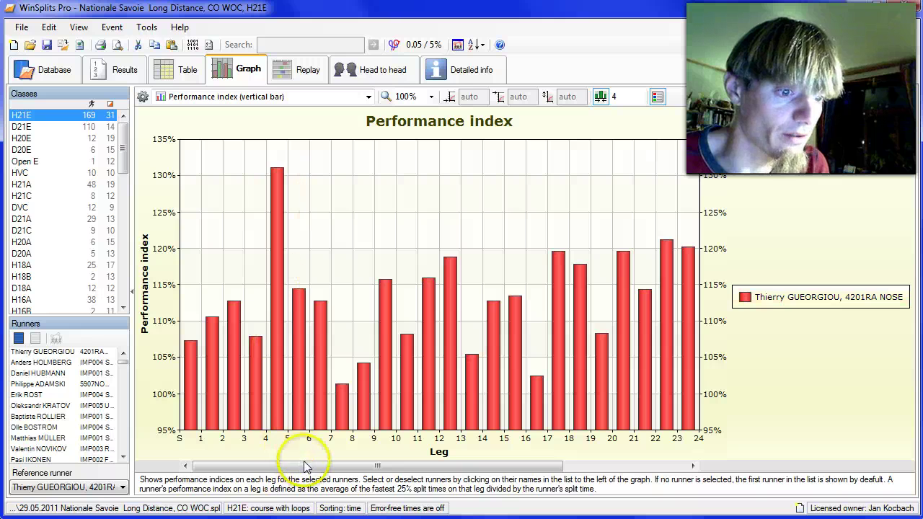
pyautogui.moveTo(305, 467); pyautogui.dragTo(437, 468)
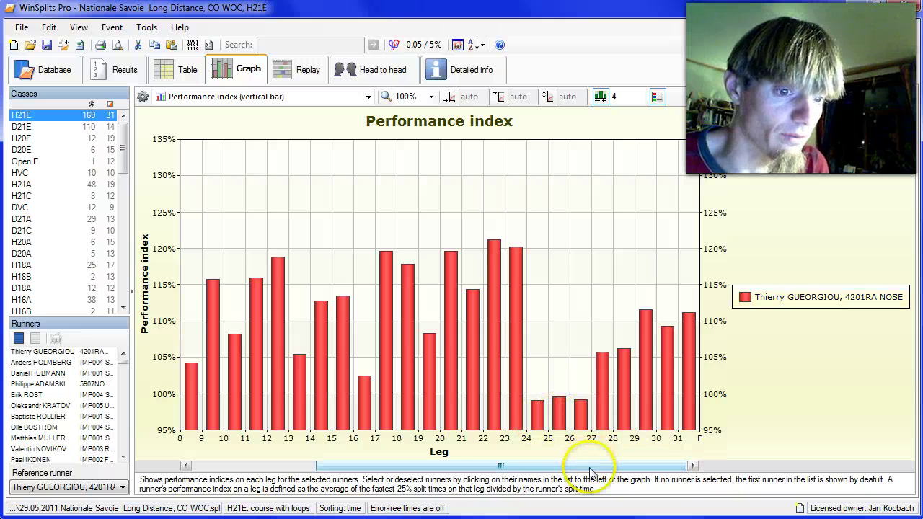
pyautogui.moveTo(580, 467); pyautogui.dragTo(406, 469)
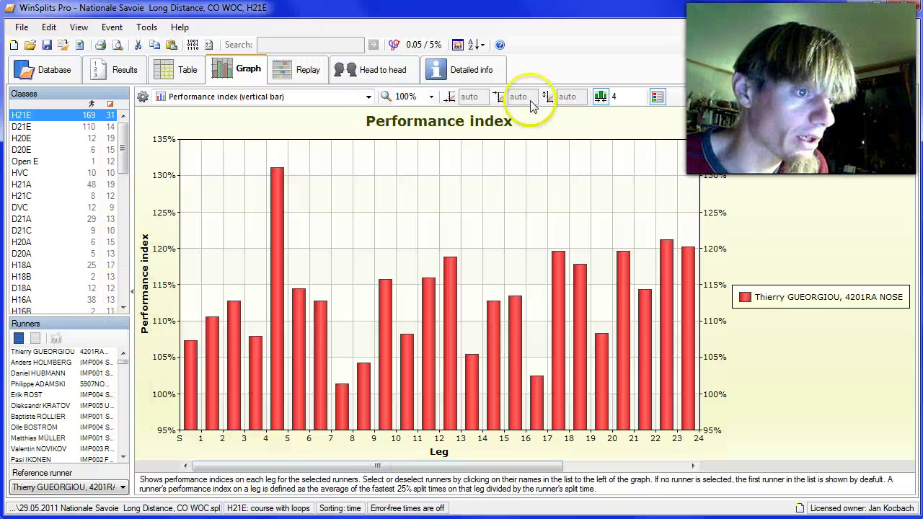
# Plot only the H21E leader's performance index as a density curve, peaking near 106%
pyautogui.click(367, 98)
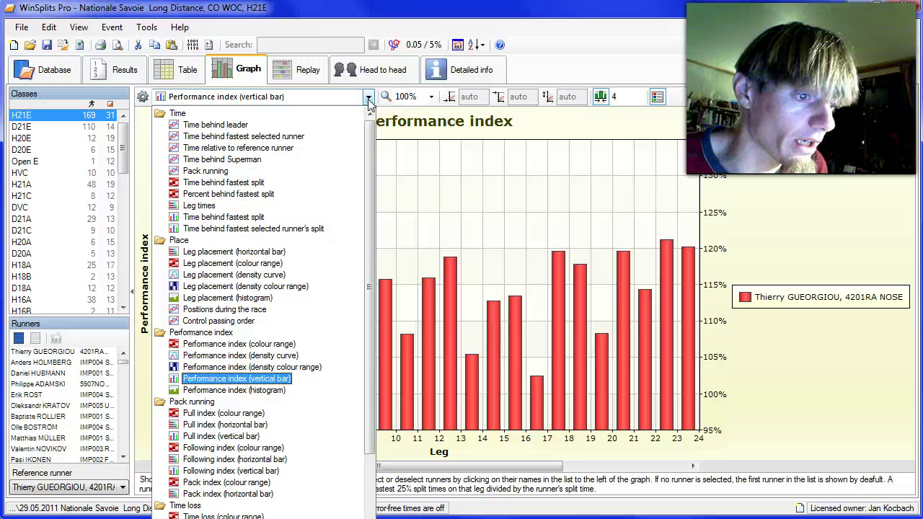
pyautogui.click(289, 355)
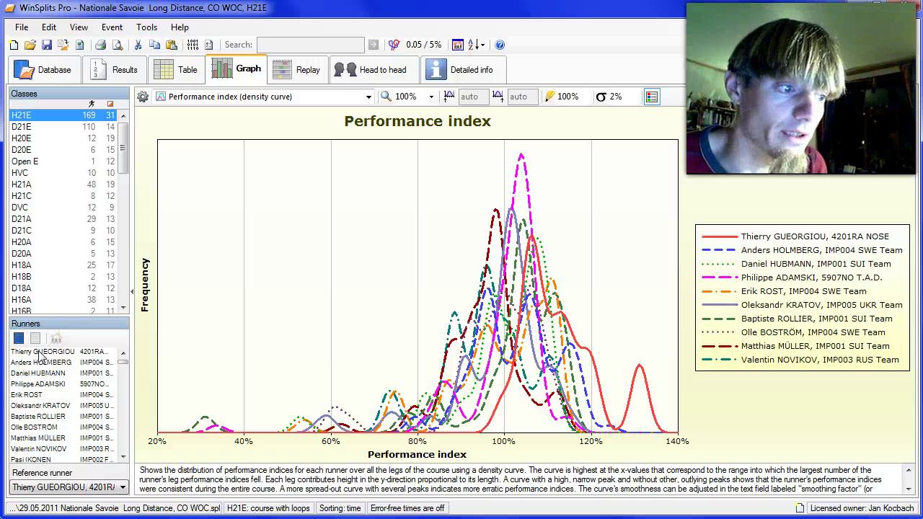
pyautogui.click(72, 352)
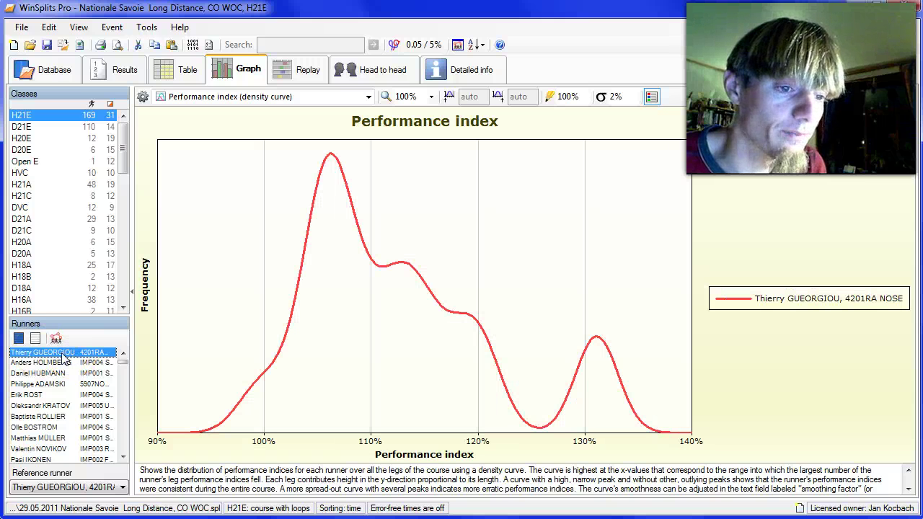
pyautogui.click(280, 393)
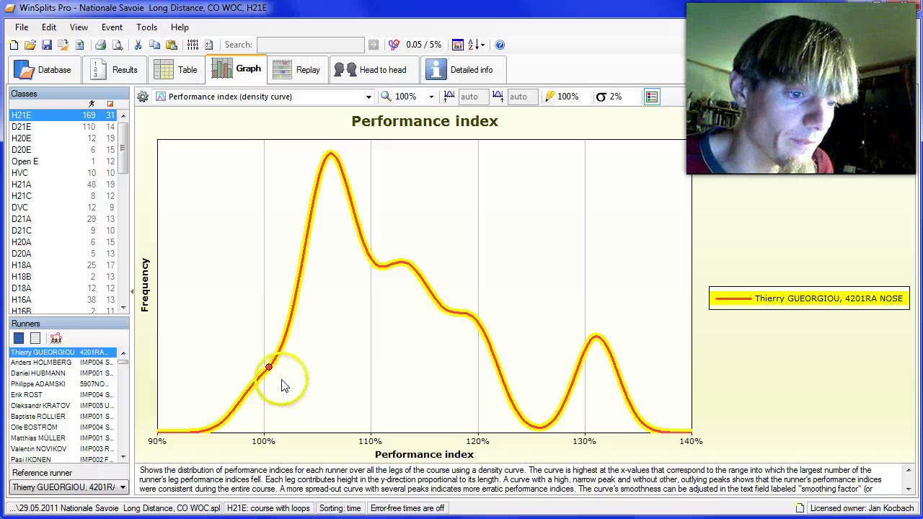
pyautogui.moveTo(285, 377)
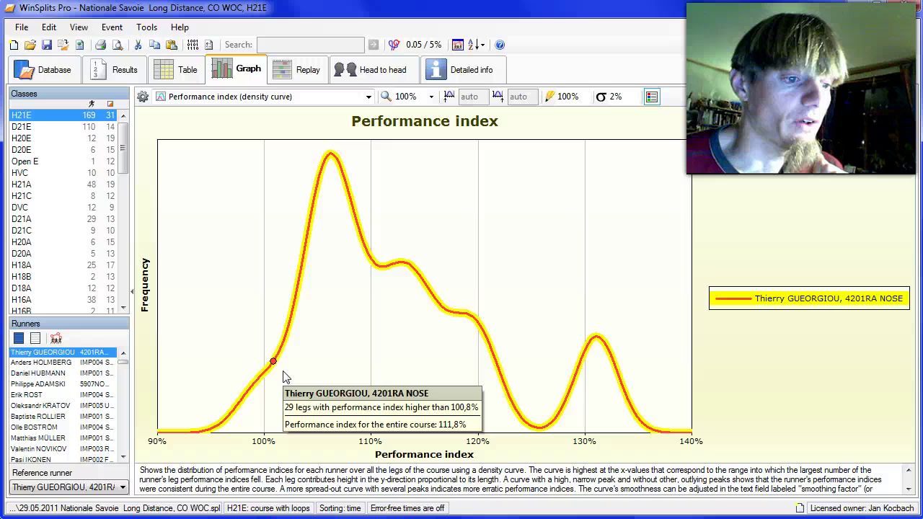
pyautogui.click(287, 445)
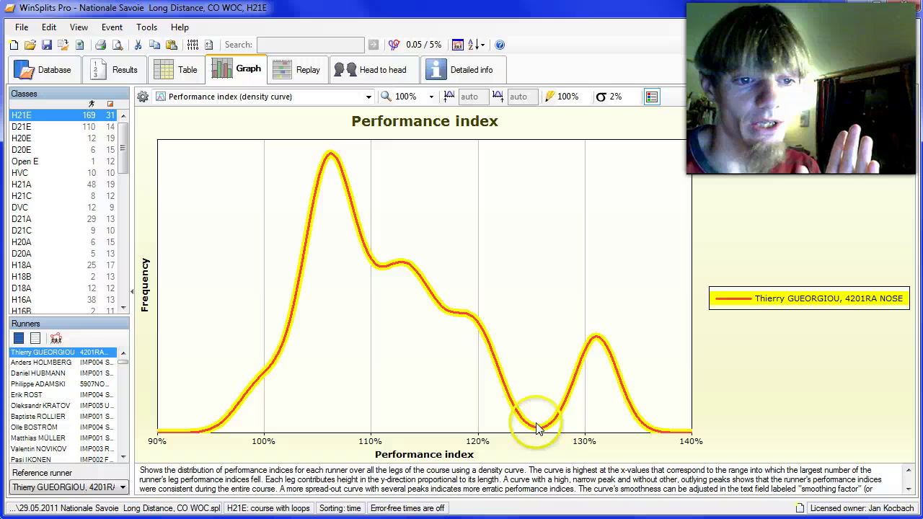
pyautogui.moveTo(556, 405)
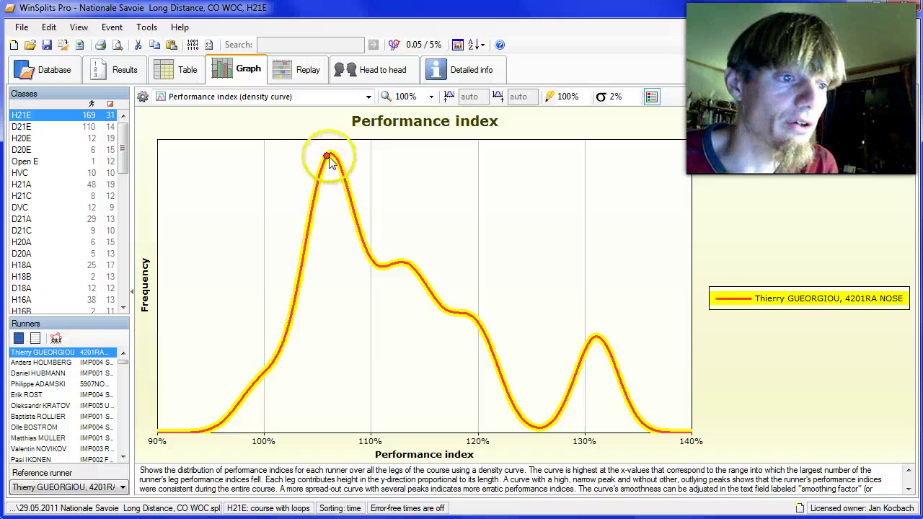
pyautogui.moveTo(331, 159)
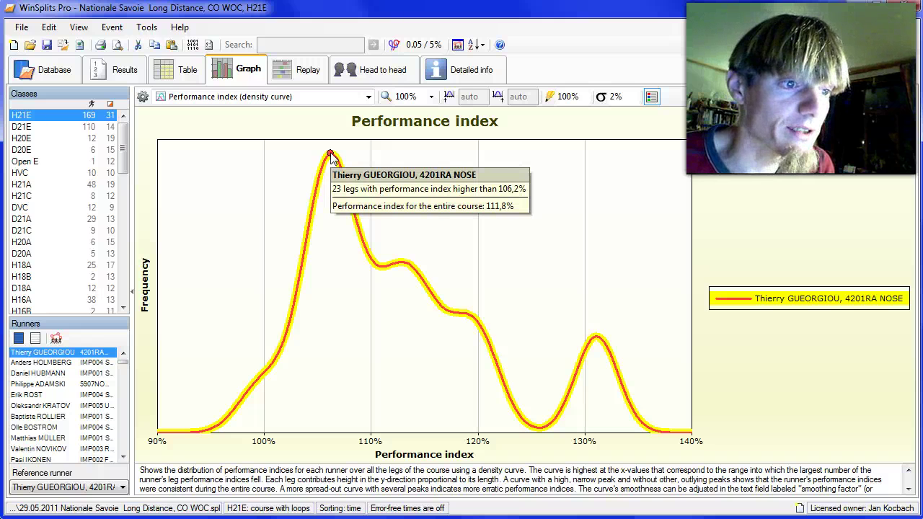
pyautogui.click(329, 170)
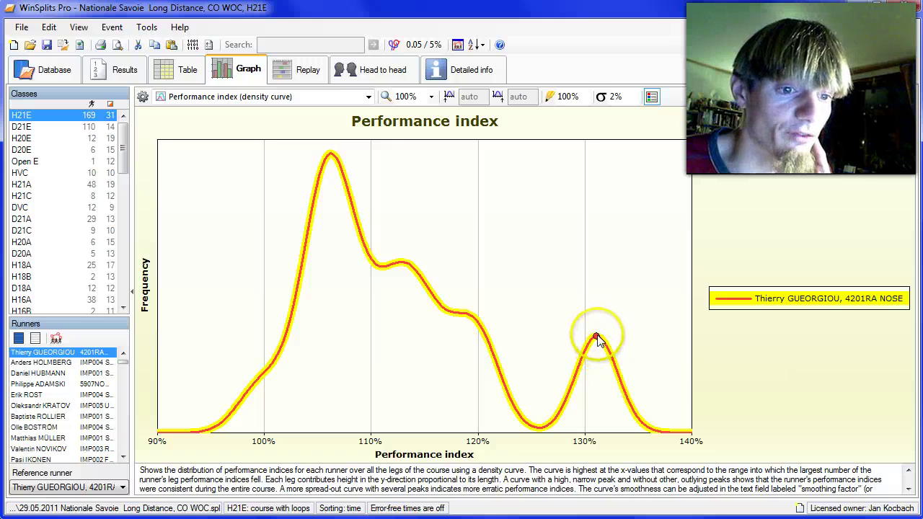
pyautogui.moveTo(597, 339)
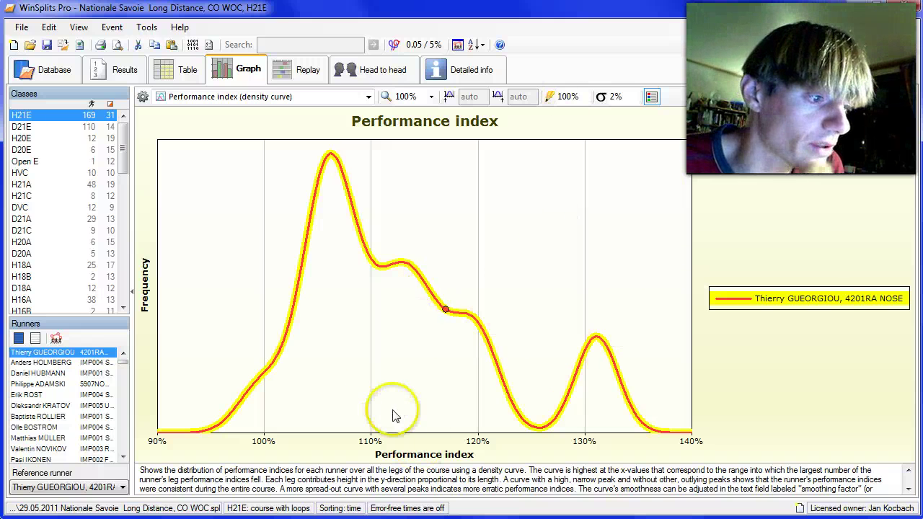
# Overlay the second H21E runner's dashed density curve, peaking near 96%, 106% and 115%
pyautogui.keyDown('ctrl'); pyautogui.click(53, 363); pyautogui.keyUp('ctrl')
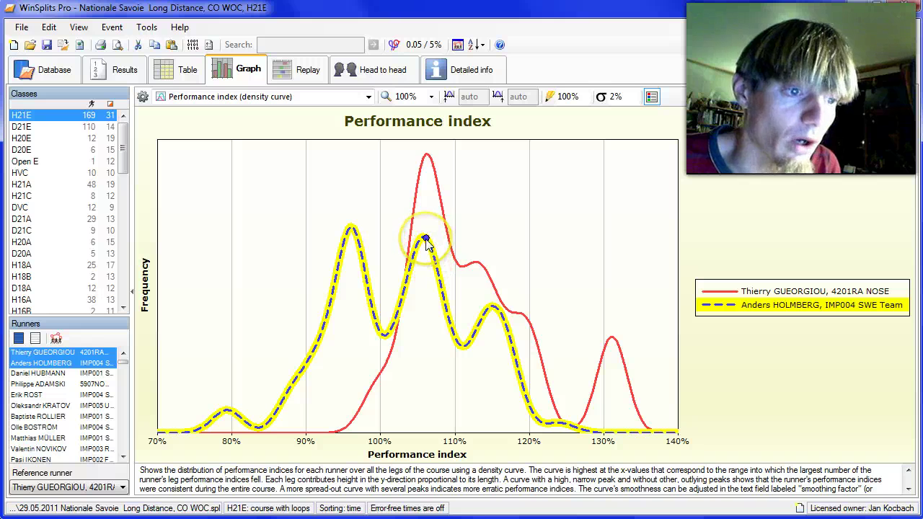
pyautogui.moveTo(427, 245)
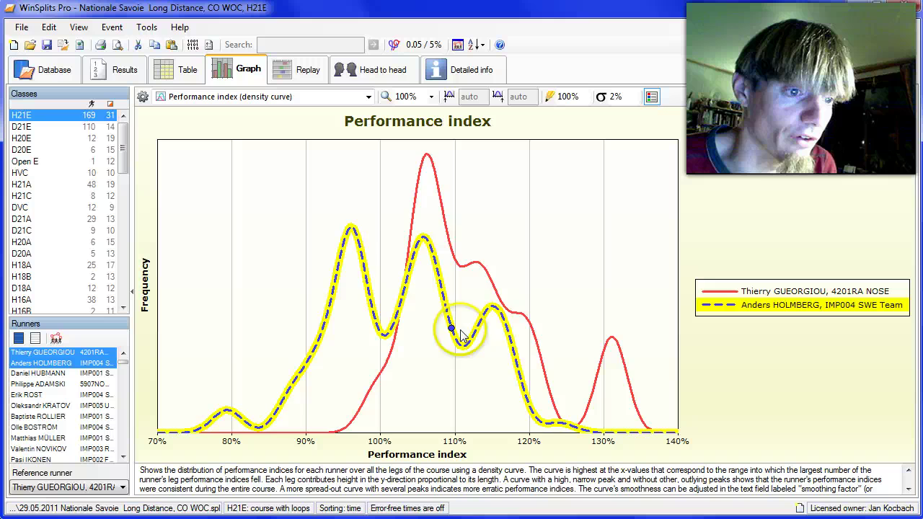
# Replace the second runner's curve with the third runner's in the comparison
pyautogui.keyDown('ctrl'); pyautogui.click(85, 362); pyautogui.keyUp('ctrl')
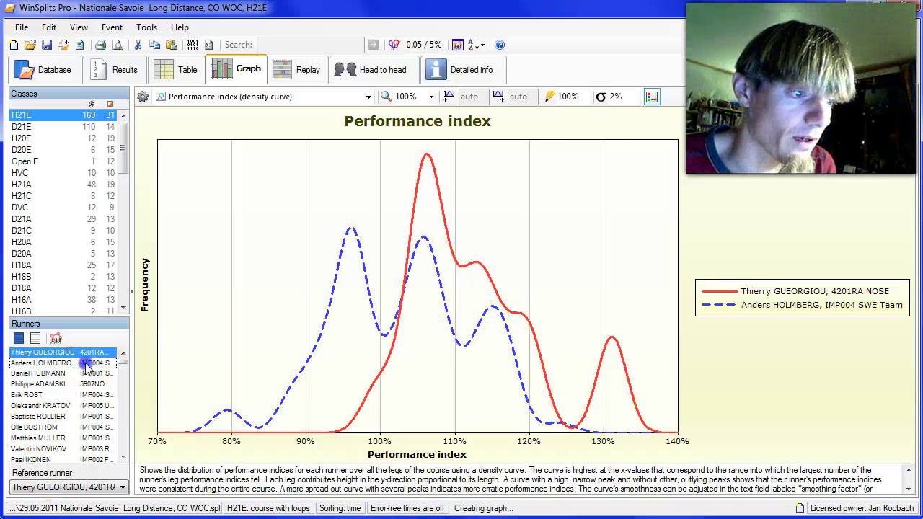
pyautogui.keyDown('ctrl'); pyautogui.click(85, 373); pyautogui.keyUp('ctrl')
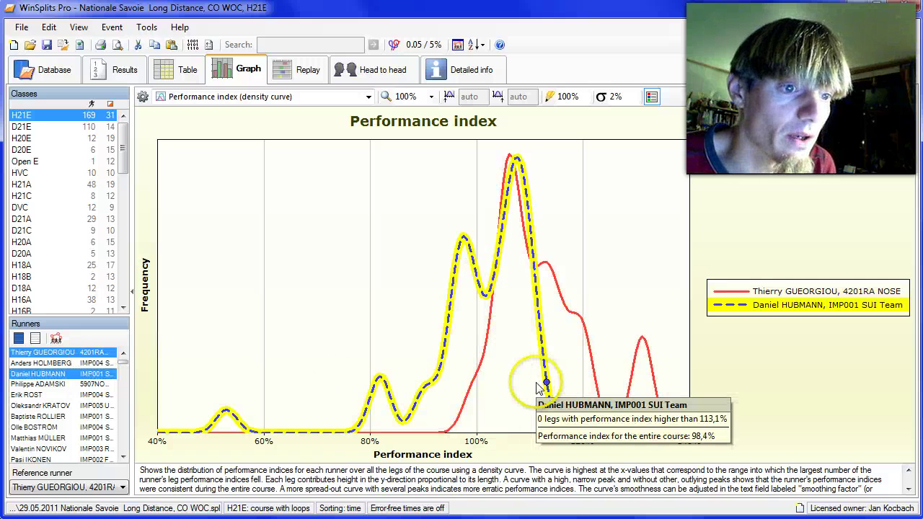
pyautogui.moveTo(519, 162)
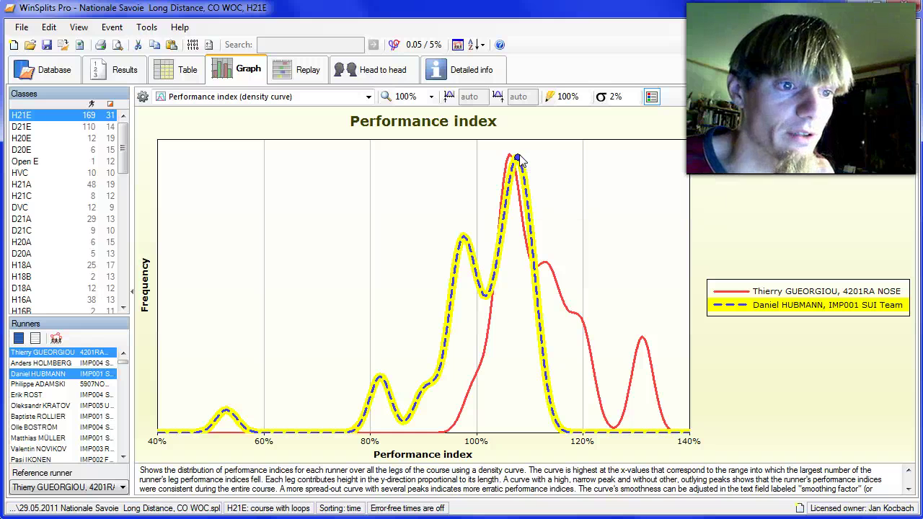
# Highlight the red reference curve and the dashed comparison curve in turn
pyautogui.click(513, 156)
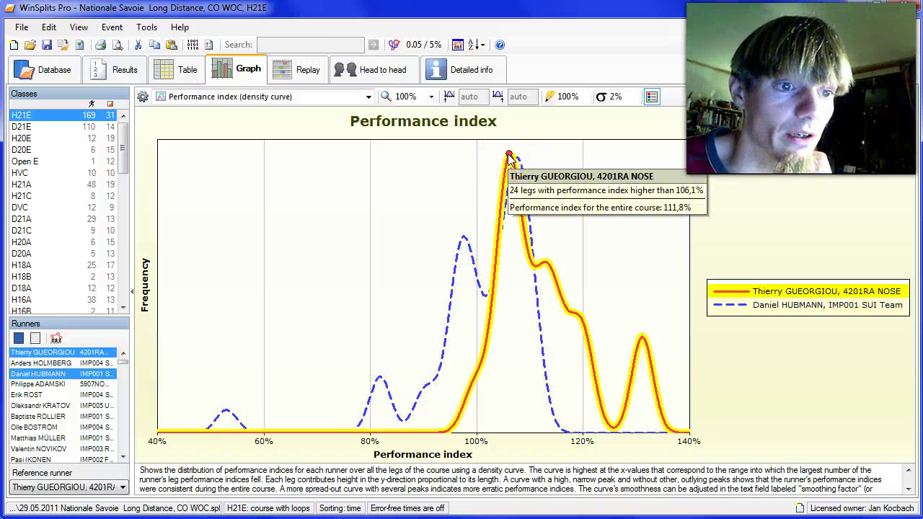
pyautogui.click(523, 158)
pyautogui.click(514, 158)
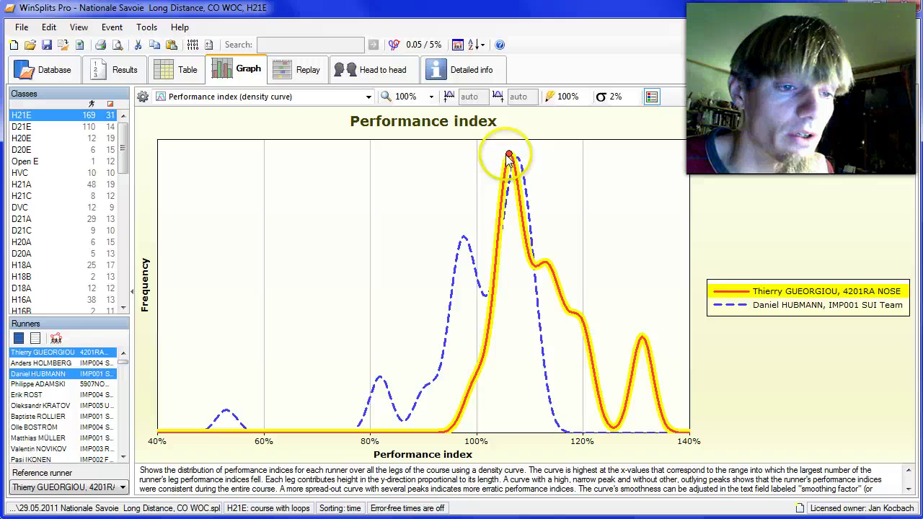
pyautogui.click(519, 159)
pyautogui.click(513, 159)
pyautogui.click(514, 160)
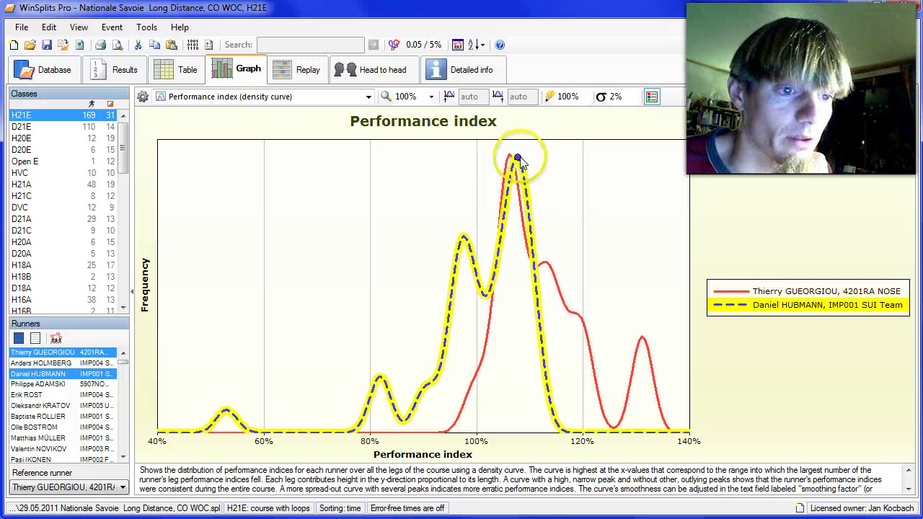
pyautogui.click(511, 160)
pyautogui.click(451, 290)
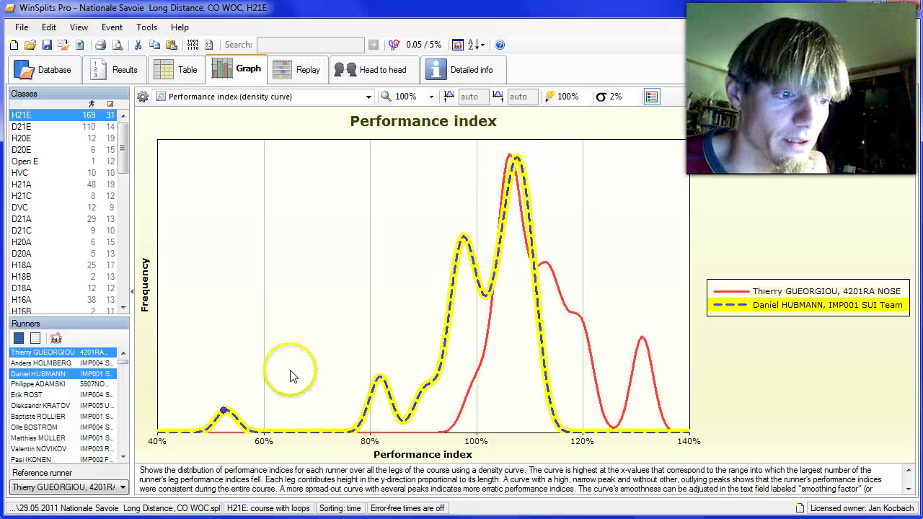
# Emphasise the dashed curve's peaks near 82%, 98% and 93%
pyautogui.moveTo(226, 412)
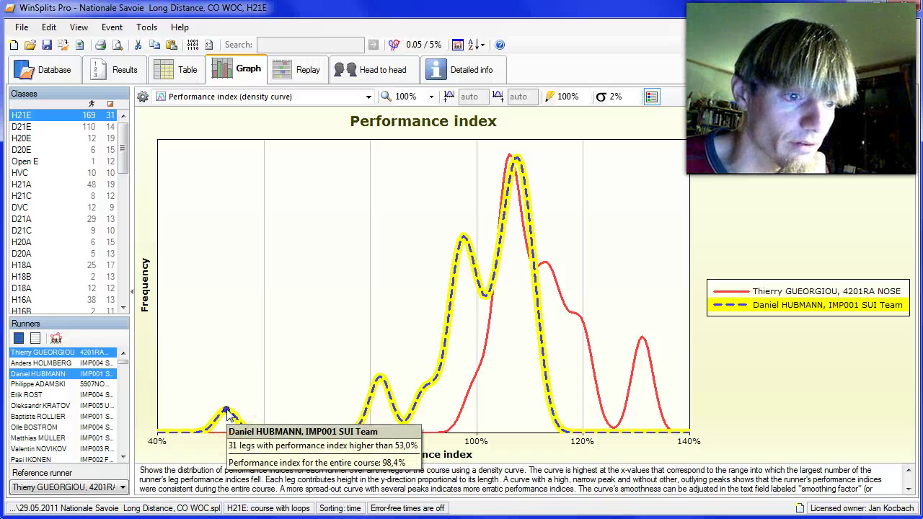
pyautogui.click(496, 232)
pyautogui.click(356, 356)
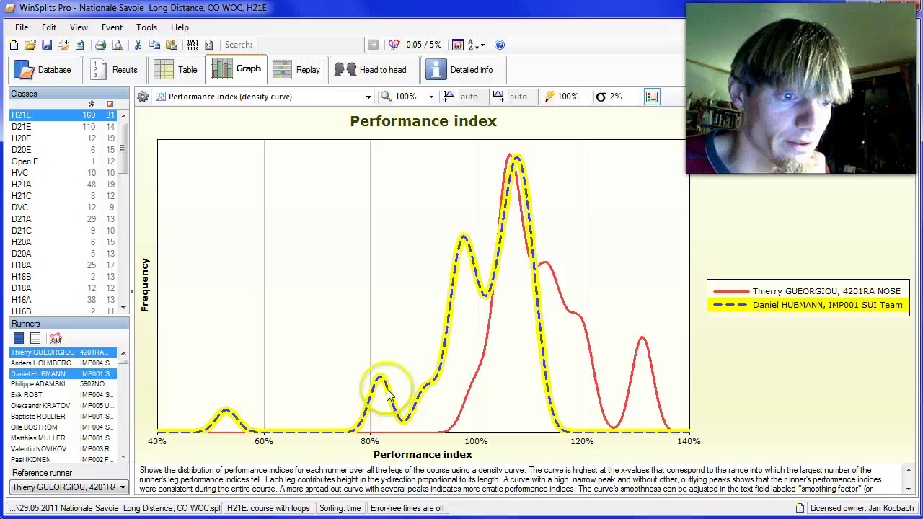
pyautogui.click(470, 367)
pyautogui.click(472, 252)
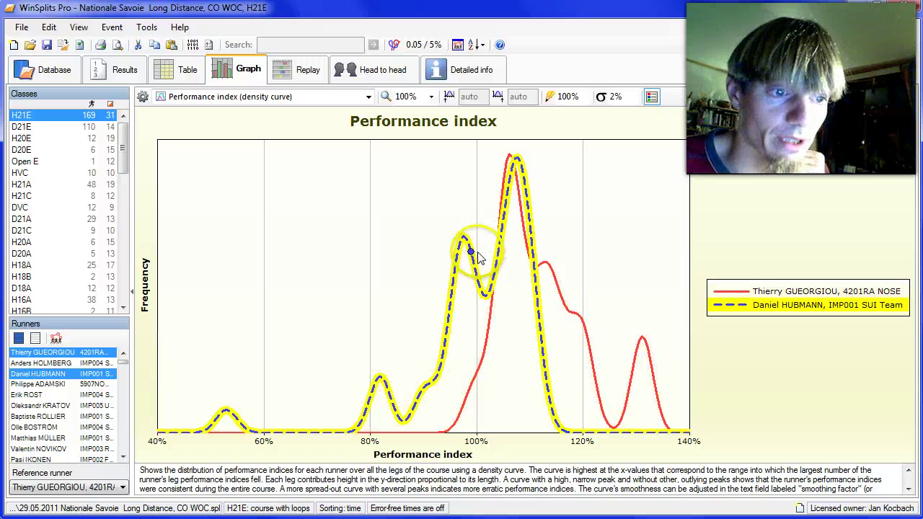
pyautogui.click(433, 359)
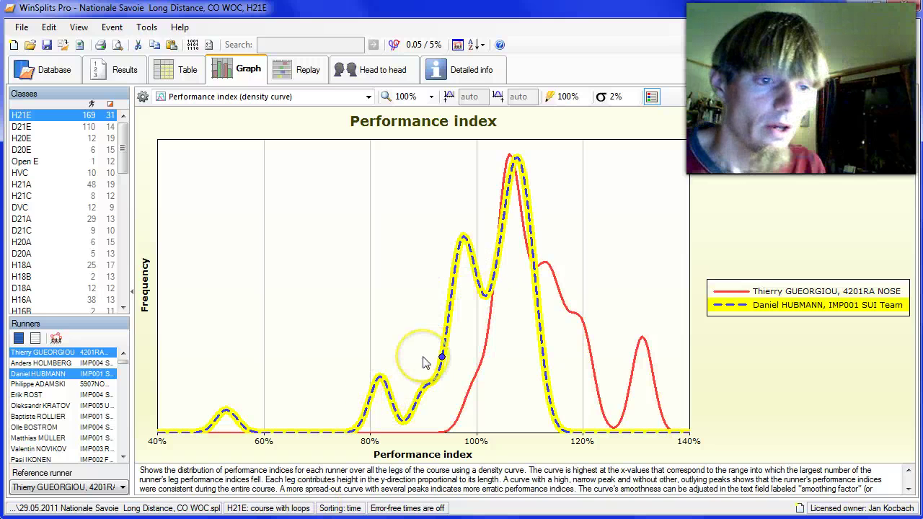
# Toggle emphasis between the overlapping red and dashed curve peaks
pyautogui.click(523, 238)
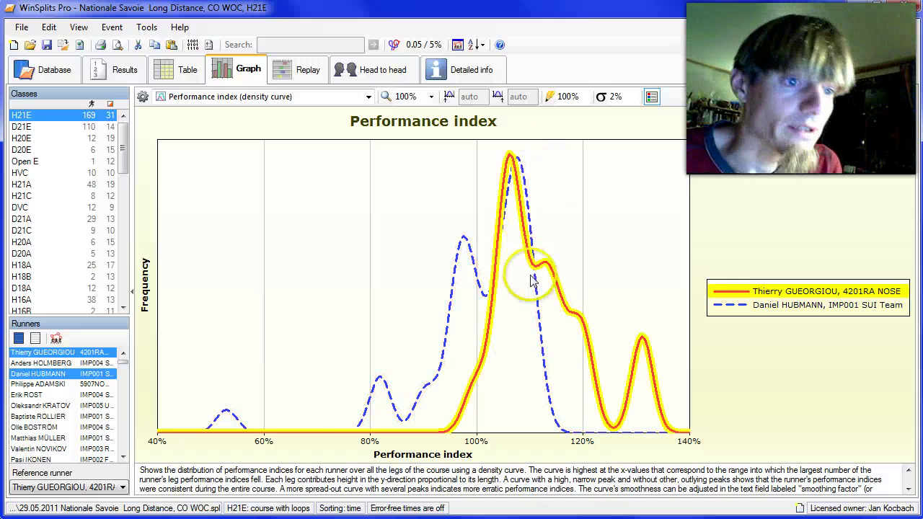
pyautogui.click(531, 170)
pyautogui.click(518, 160)
pyautogui.click(518, 160)
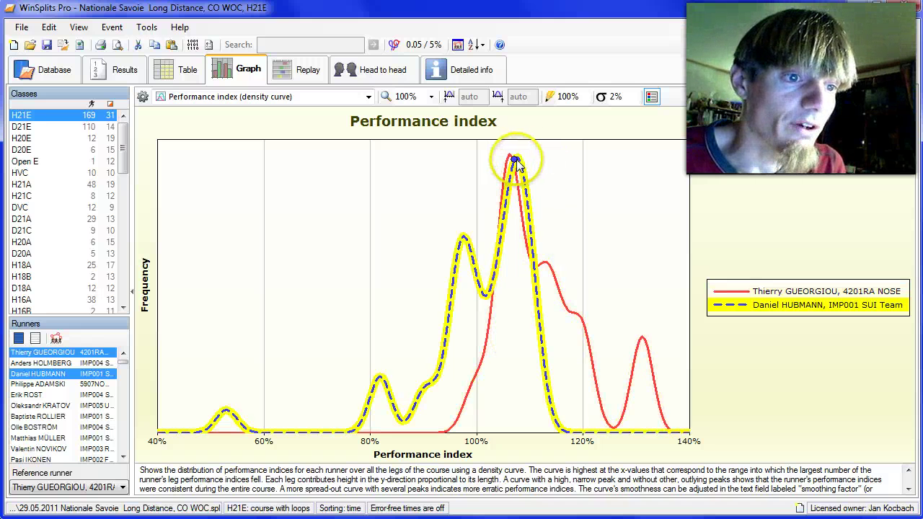
pyautogui.click(518, 161)
pyautogui.click(519, 161)
pyautogui.click(518, 161)
pyautogui.click(518, 161)
pyautogui.click(516, 161)
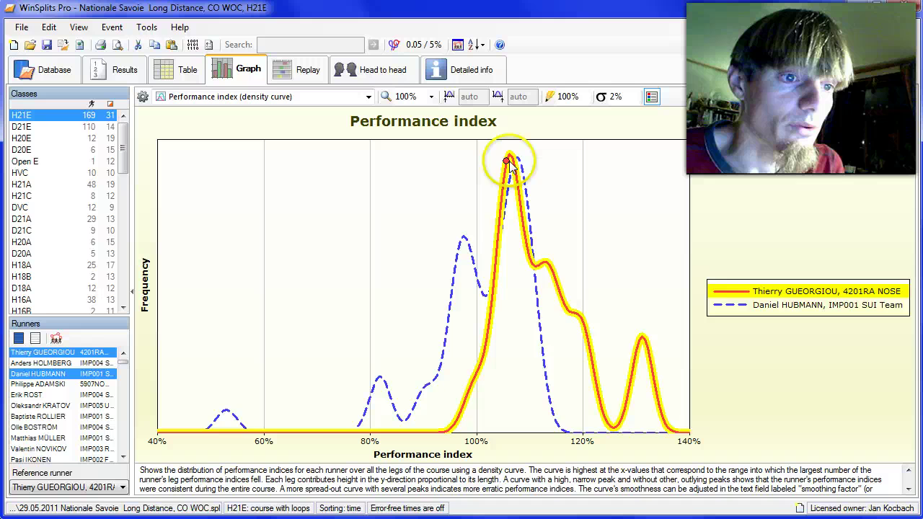
pyautogui.click(514, 163)
pyautogui.click(510, 163)
# Re-highlight the red reference curve at its 130% peak
pyautogui.click(516, 283)
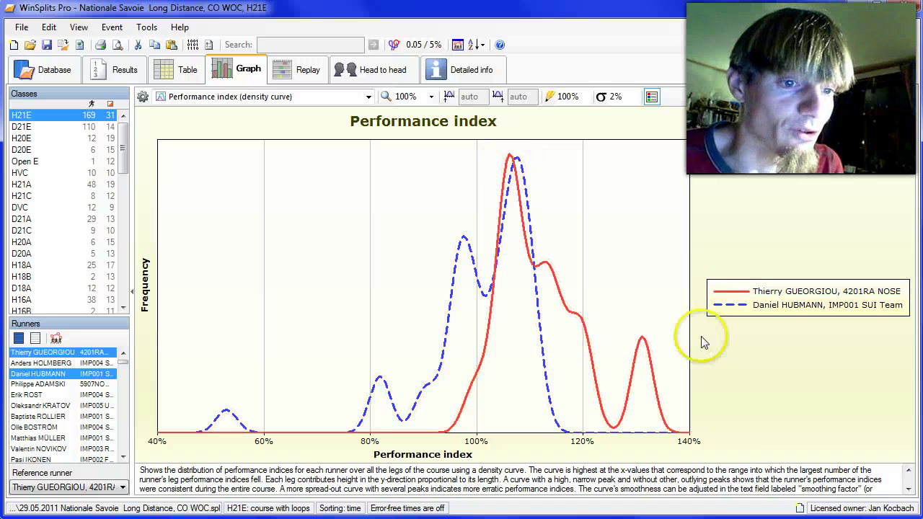
pyautogui.click(642, 404)
pyautogui.click(541, 365)
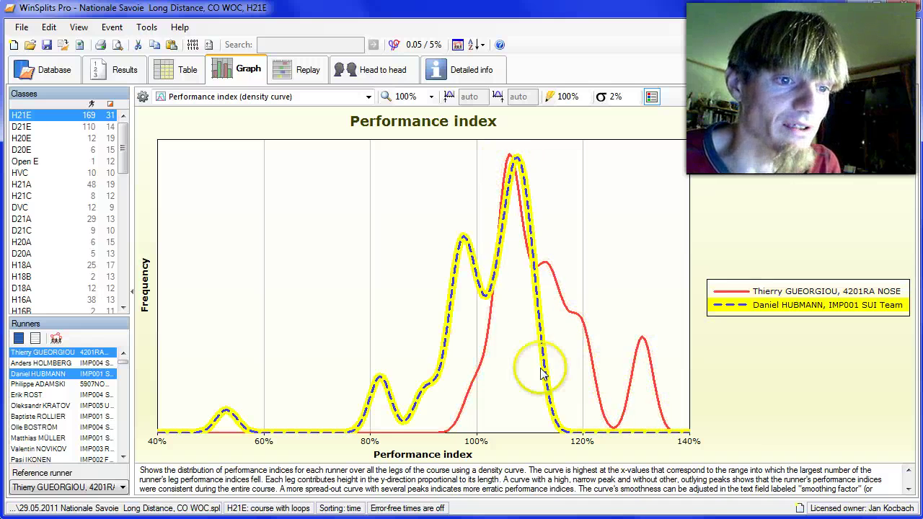
pyautogui.click(644, 330)
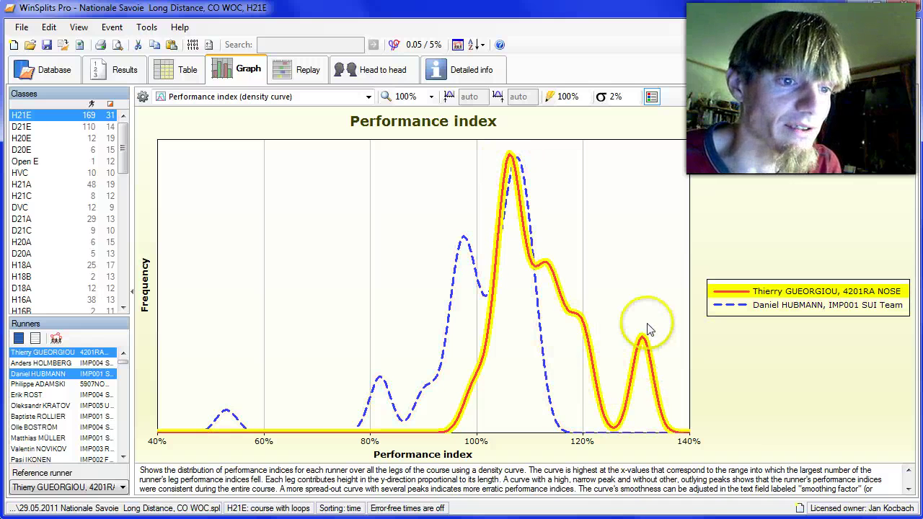
pyautogui.click(512, 166)
pyautogui.click(511, 162)
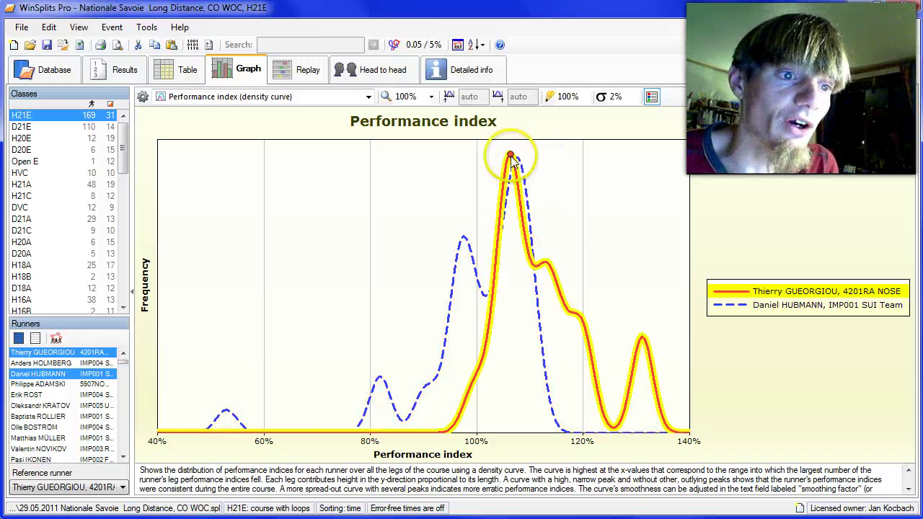
# Highlight the dashed curve once more, then remove the comparison runner from the graph
pyautogui.click(514, 159)
pyautogui.click(515, 162)
pyautogui.click(517, 164)
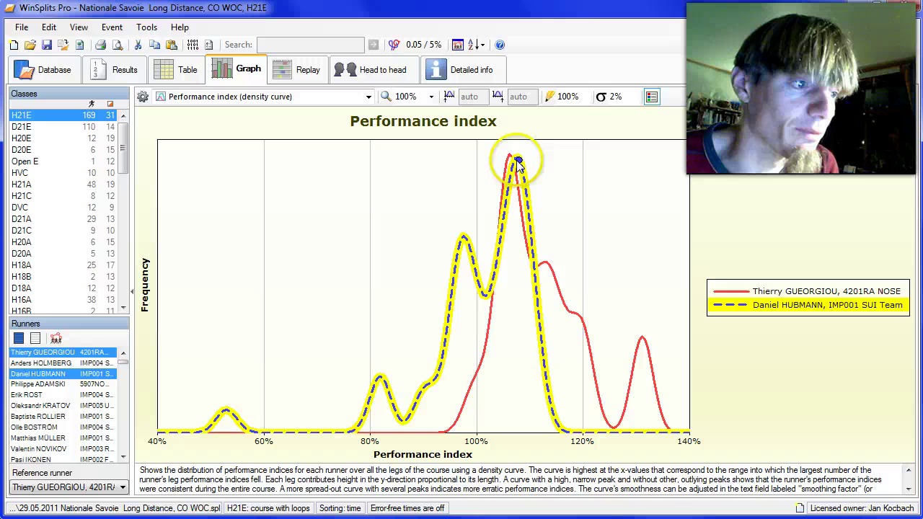
pyautogui.click(517, 164)
pyautogui.keyDown('ctrl'); pyautogui.click(92, 373); pyautogui.keyUp('ctrl')
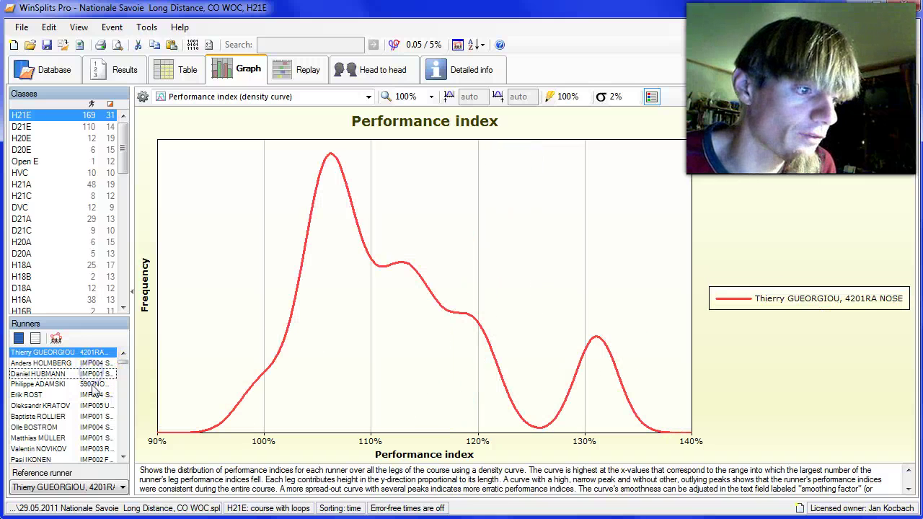
pyautogui.keyDown('ctrl'); pyautogui.click(92, 384); pyautogui.keyUp('ctrl')
pyautogui.click(206, 381)
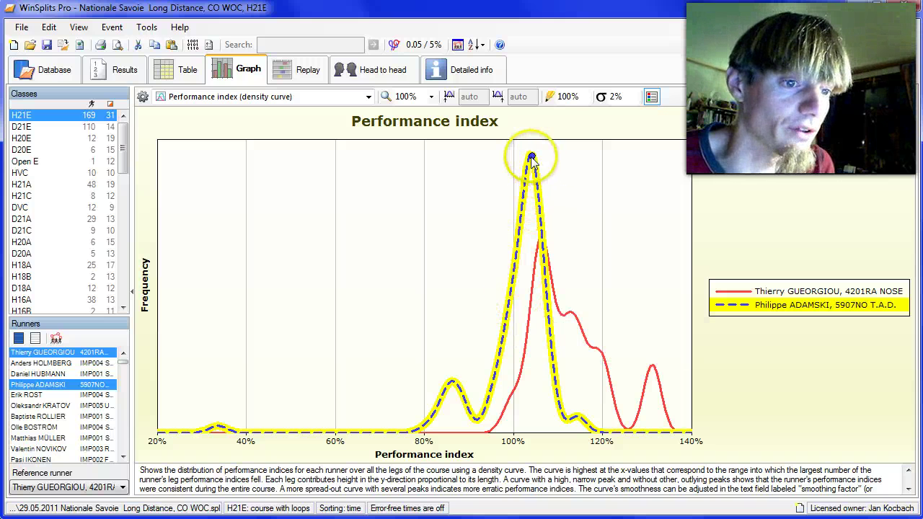
pyautogui.moveTo(531, 159)
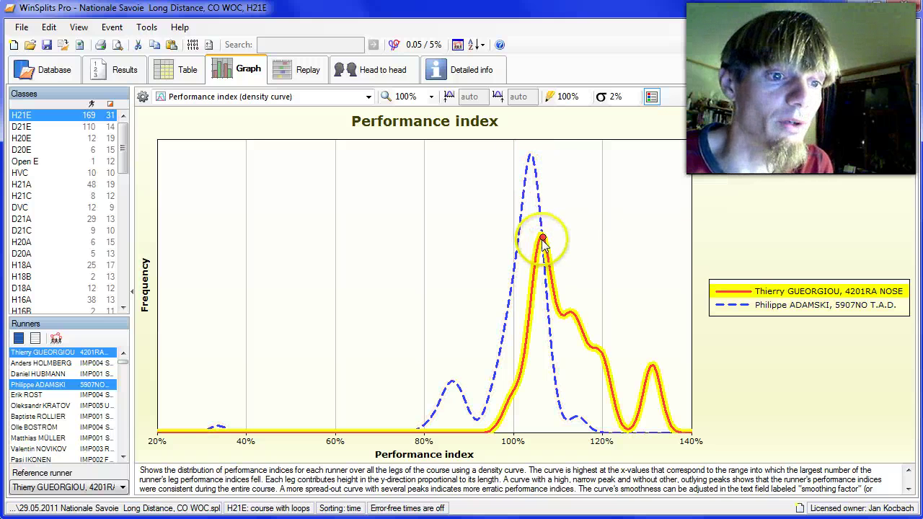
pyautogui.moveTo(542, 240)
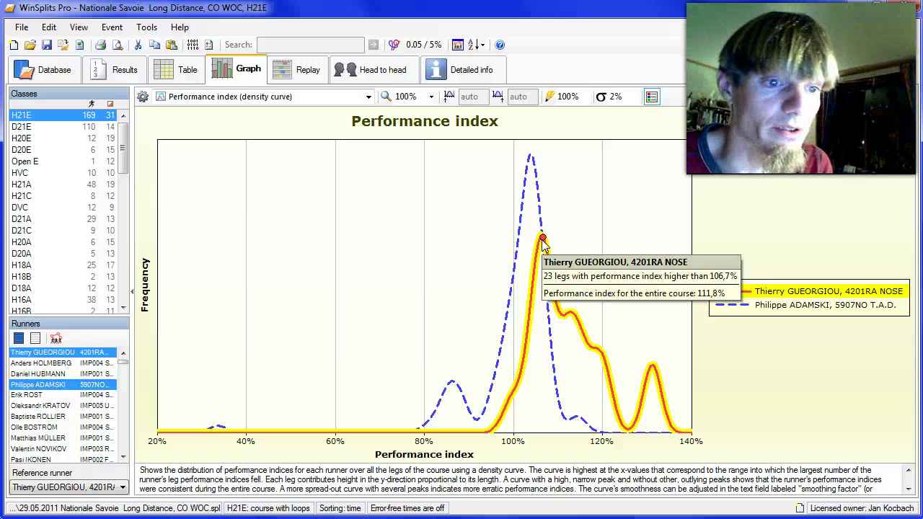
pyautogui.click(534, 180)
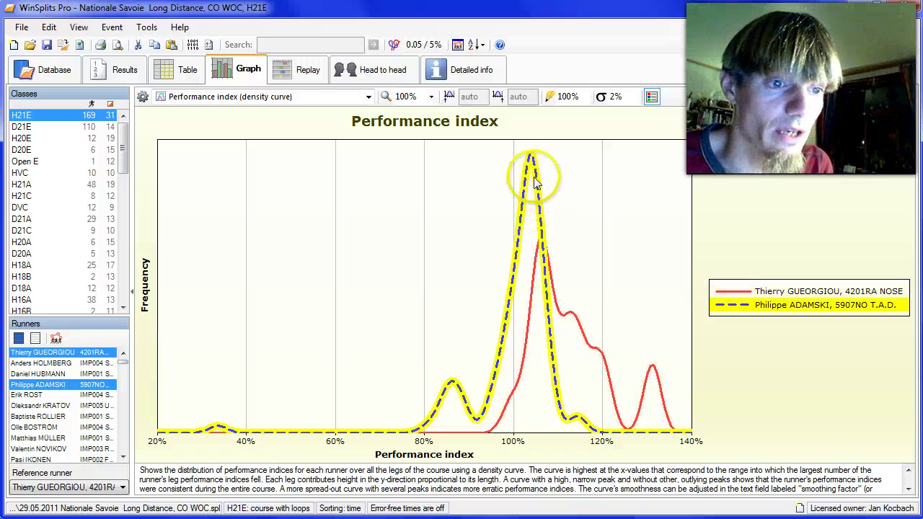
pyautogui.click(538, 240)
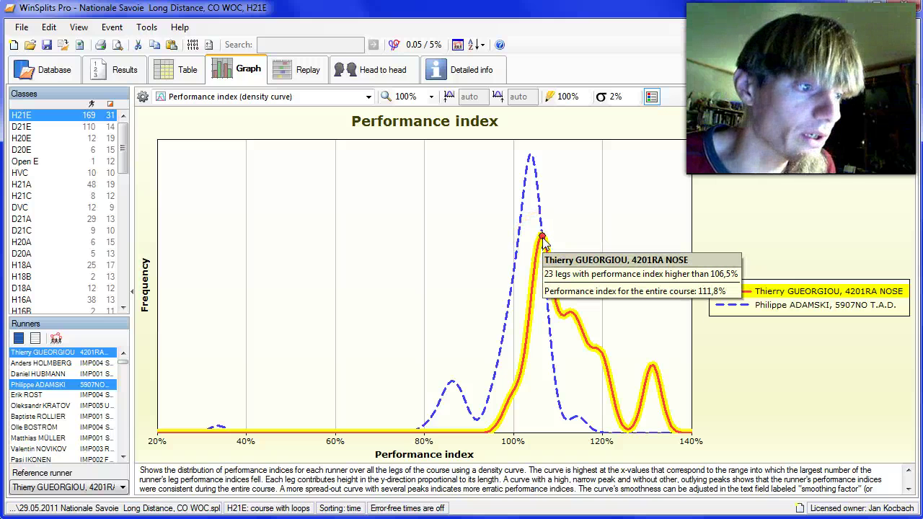
pyautogui.keyDown('ctrl'); pyautogui.click(49, 373); pyautogui.keyUp('ctrl')
pyautogui.keyDown('ctrl'); pyautogui.click(37, 384); pyautogui.keyUp('ctrl')
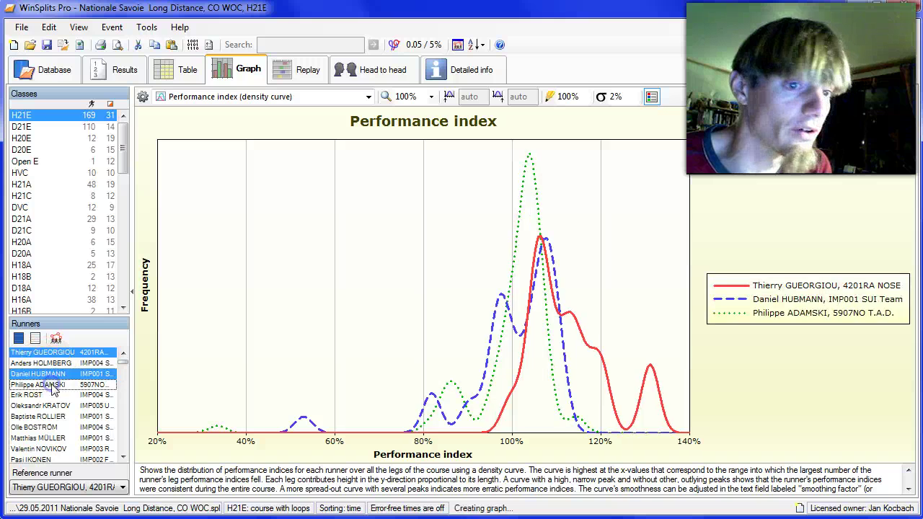
pyautogui.click(438, 354)
pyautogui.click(525, 240)
pyautogui.click(525, 181)
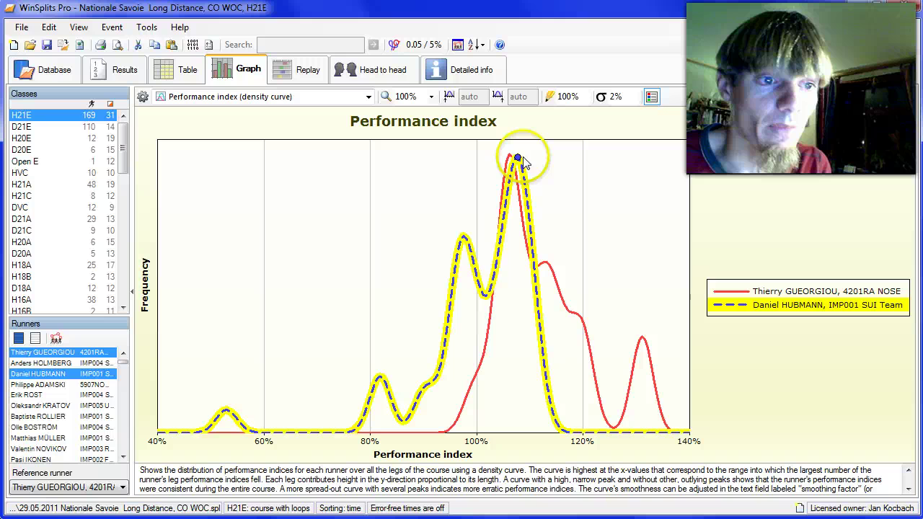
pyautogui.click(517, 160)
pyautogui.click(515, 158)
pyautogui.click(514, 158)
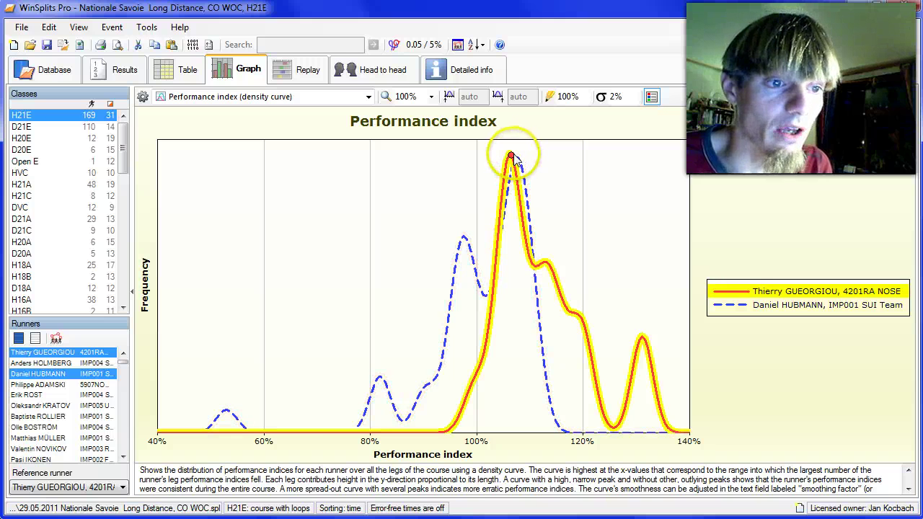
pyautogui.click(511, 158)
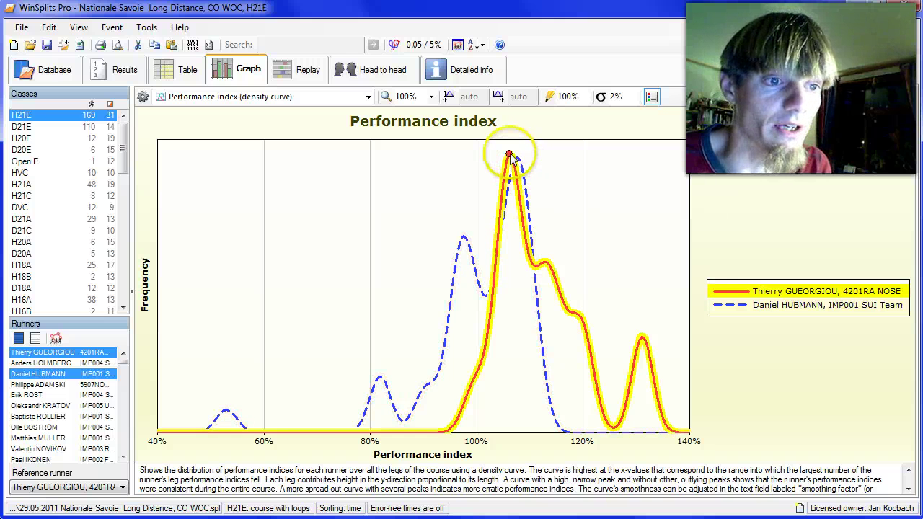
pyautogui.keyDown('ctrl'); pyautogui.click(43, 375); pyautogui.keyUp('ctrl')
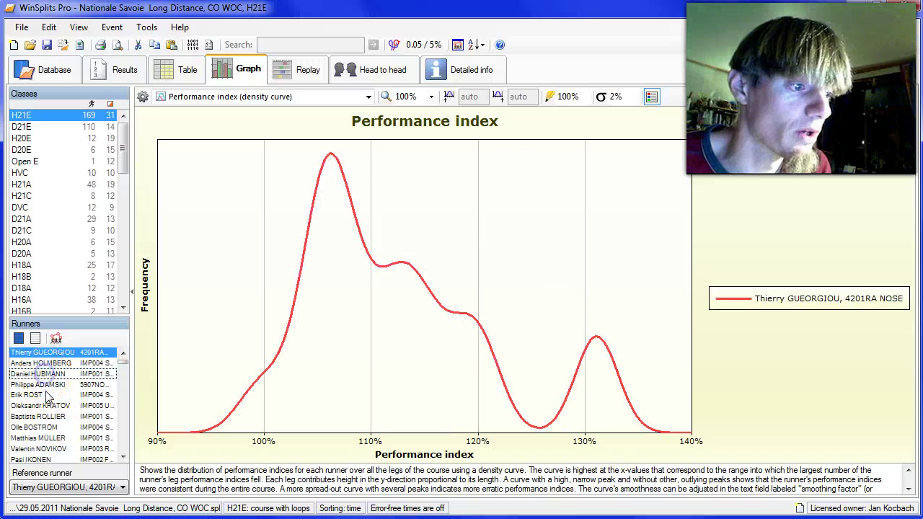
# Overlay another runner's dashed curve, then swap it for the next runner's, peaking near 105% and 112%
pyautogui.keyDown('ctrl'); pyautogui.click(44, 395); pyautogui.keyUp('ctrl')
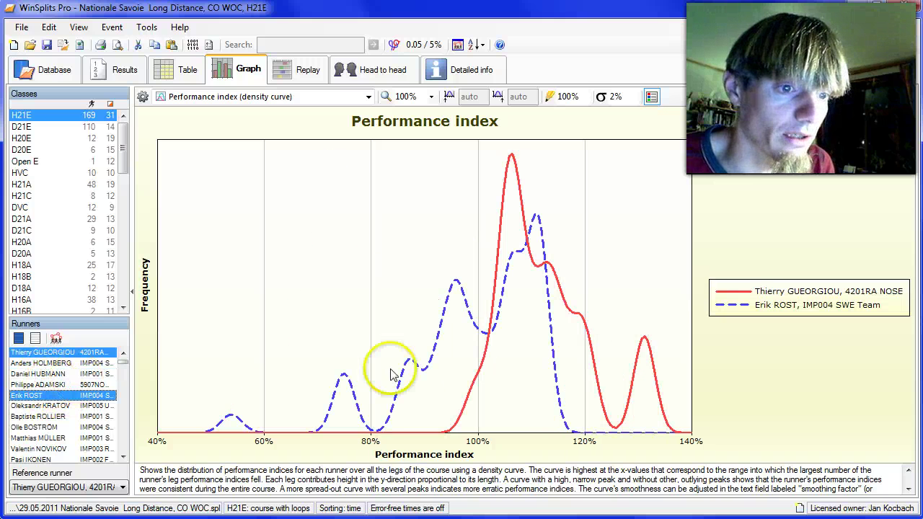
pyautogui.click(538, 223)
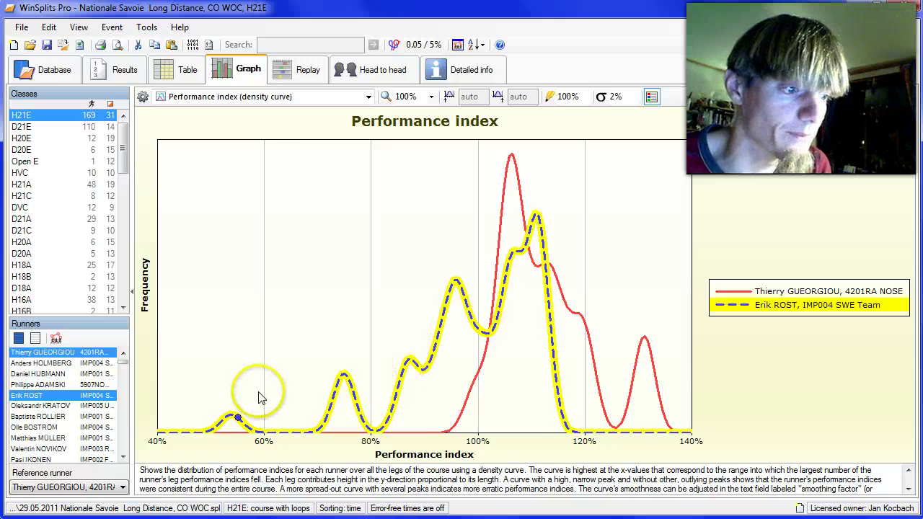
pyautogui.keyDown('ctrl'); pyautogui.click(45, 397); pyautogui.keyUp('ctrl')
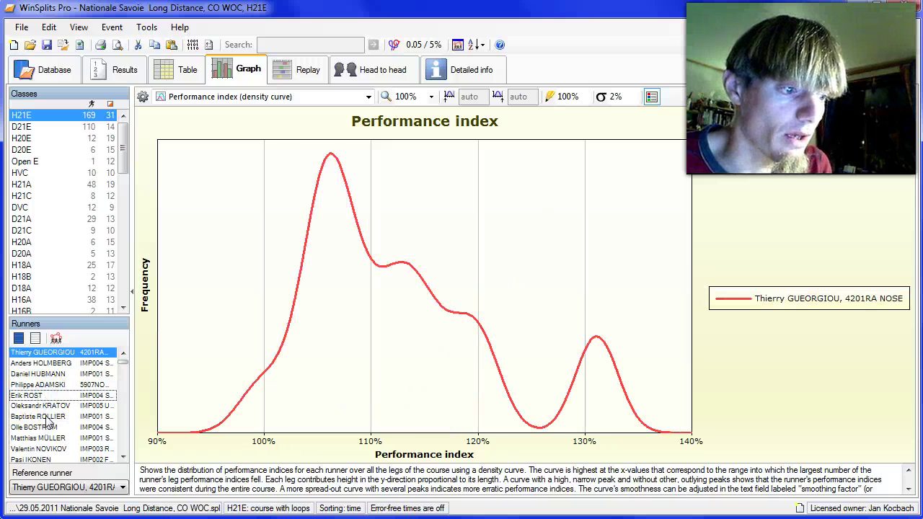
pyautogui.keyDown('ctrl'); pyautogui.click(48, 418); pyautogui.keyUp('ctrl')
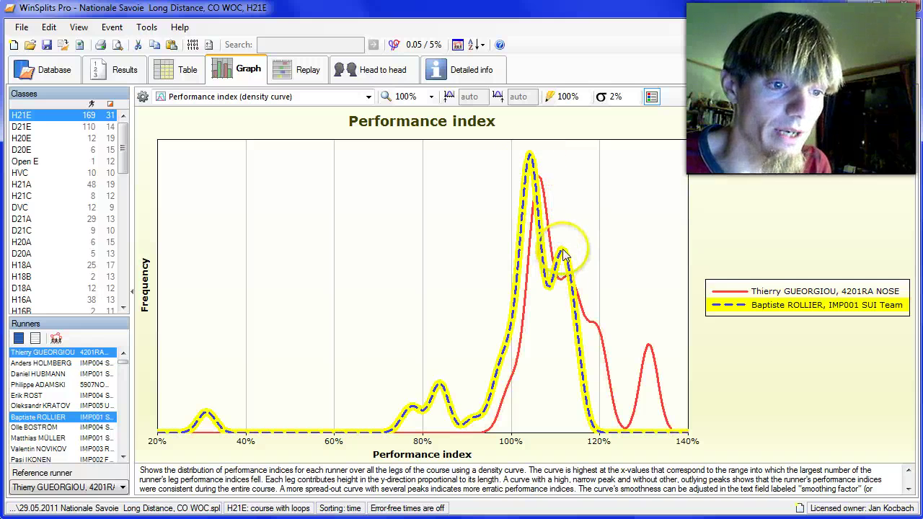
pyautogui.moveTo(562, 252)
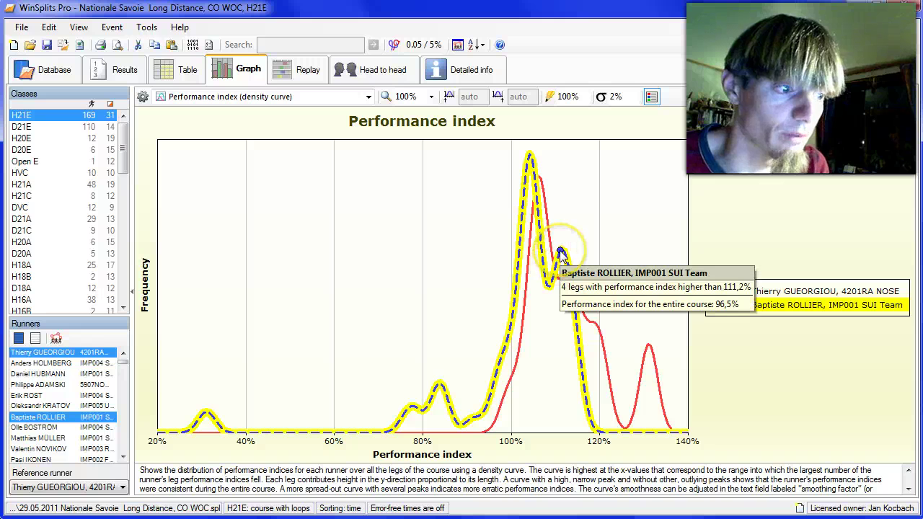
pyautogui.keyDown('ctrl'); pyautogui.click(43, 417); pyautogui.keyUp('ctrl')
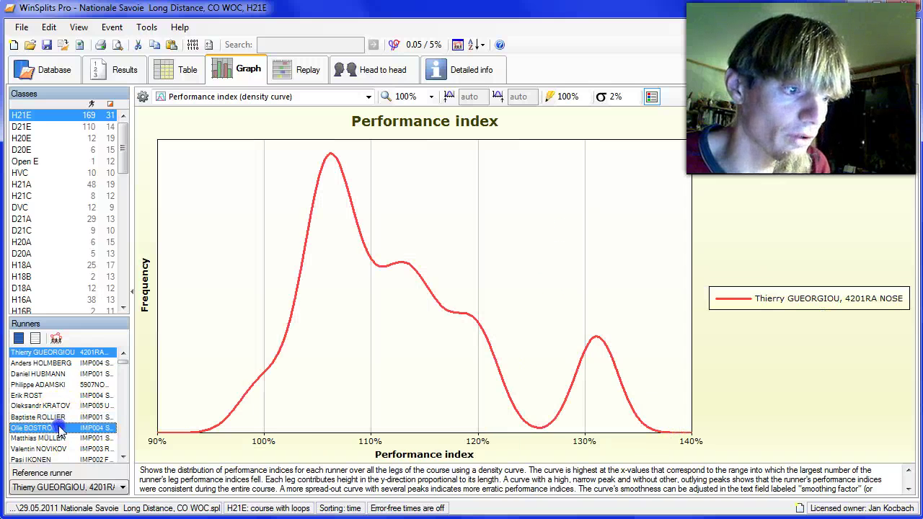
pyautogui.keyDown('ctrl'); pyautogui.click(61, 428); pyautogui.keyUp('ctrl')
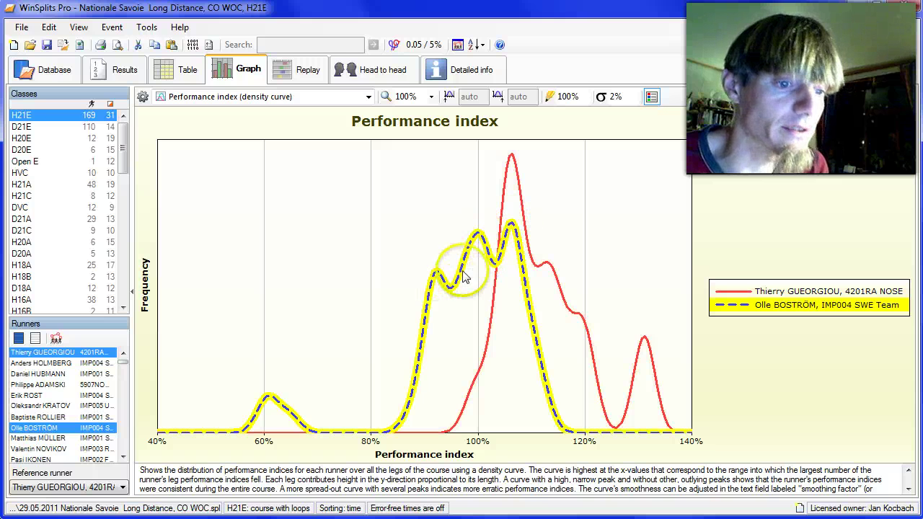
pyautogui.click(49, 438)
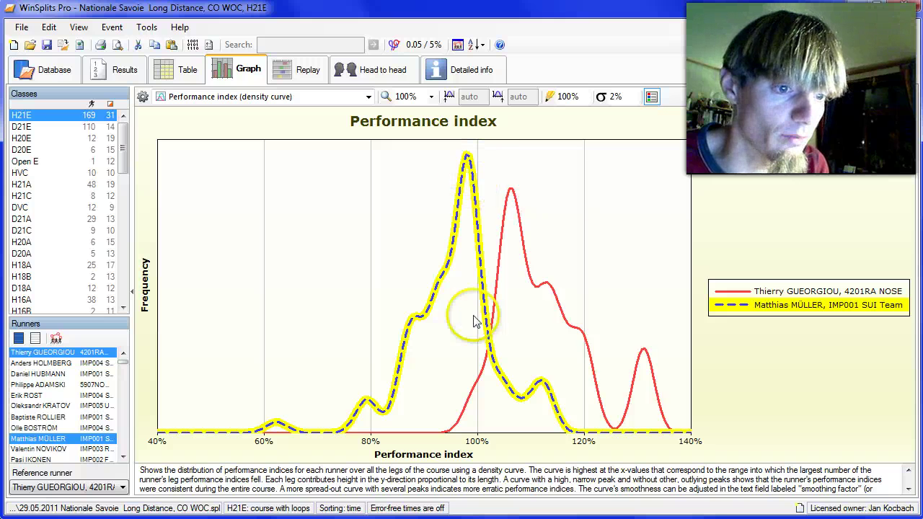
pyautogui.click(99, 449)
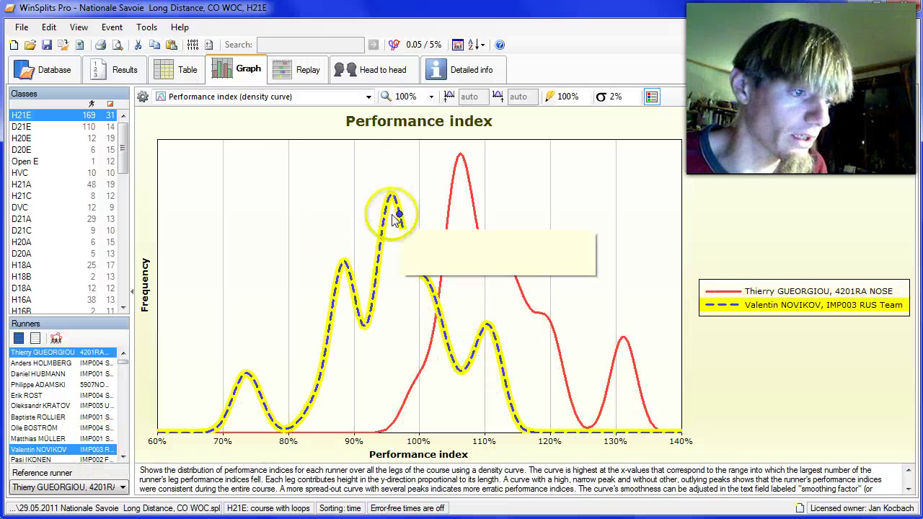
pyautogui.scroll(-3, 69, 418)
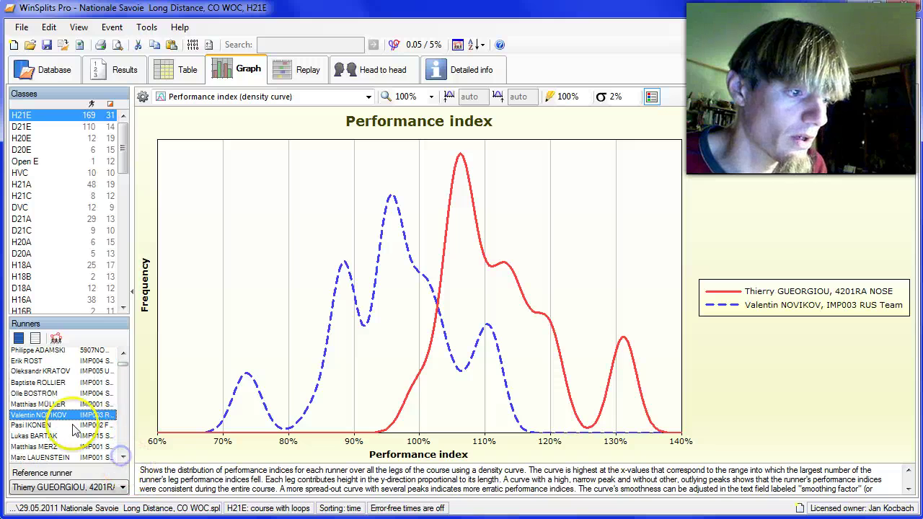
pyautogui.click(67, 425)
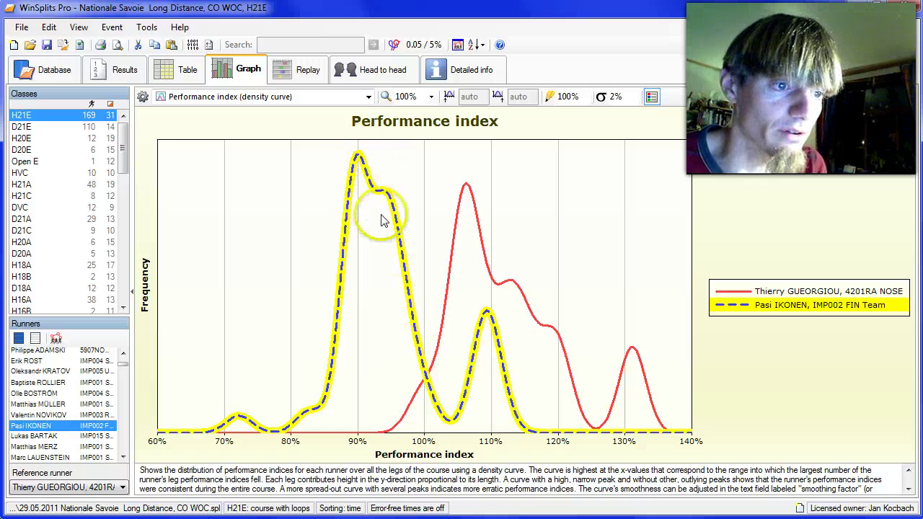
pyautogui.click(75, 415)
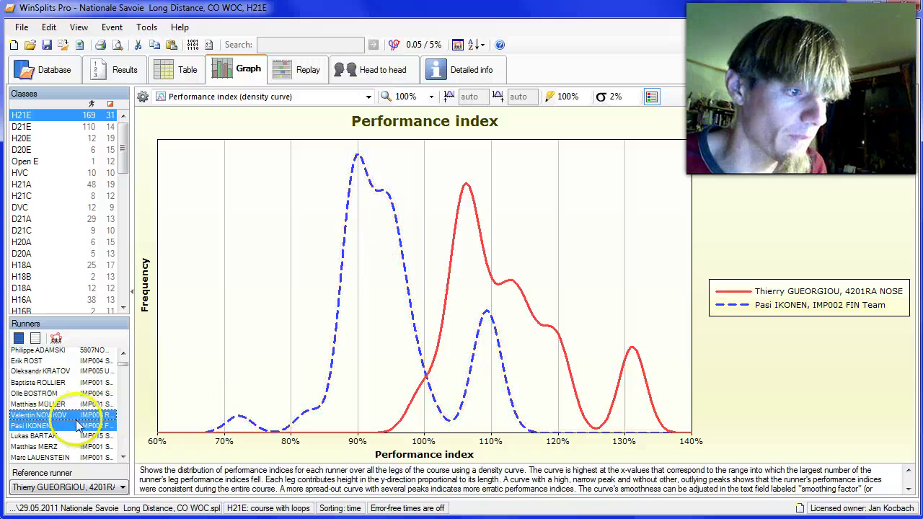
pyautogui.click(76, 415)
pyautogui.click(76, 425)
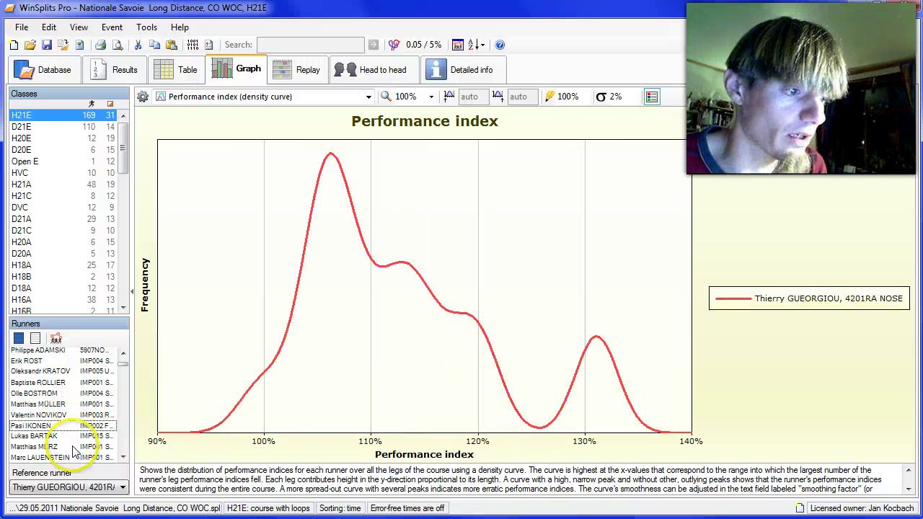
# Overlay a Swiss runner's curve, compare emphasis with the reference, then switch to the next Swiss runner
pyautogui.click(75, 447)
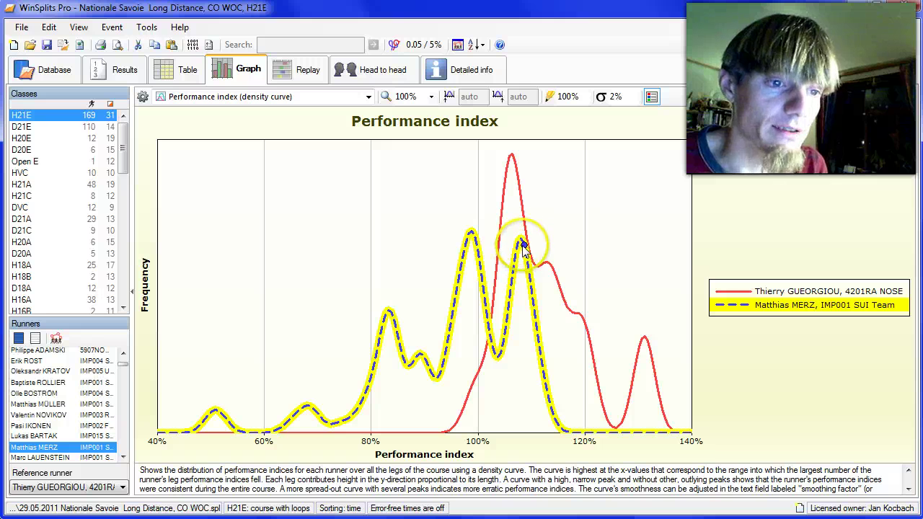
pyautogui.moveTo(525, 247)
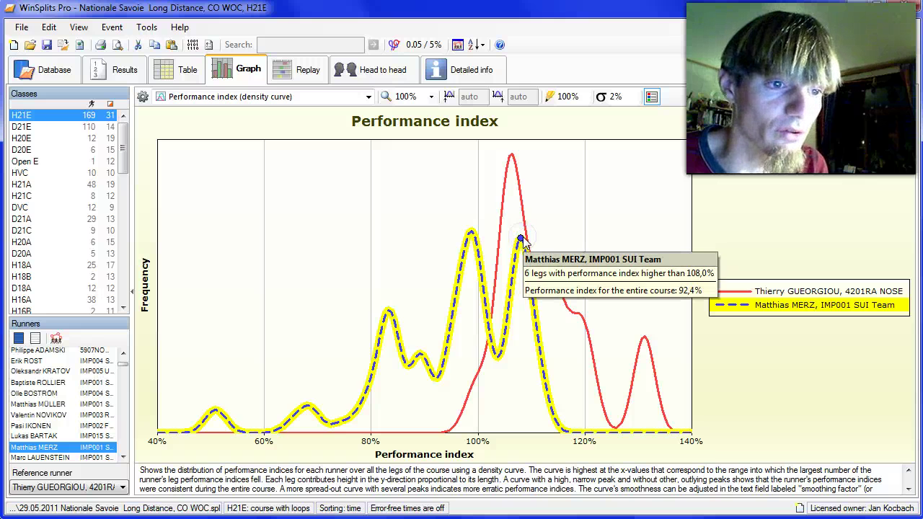
pyautogui.click(520, 240)
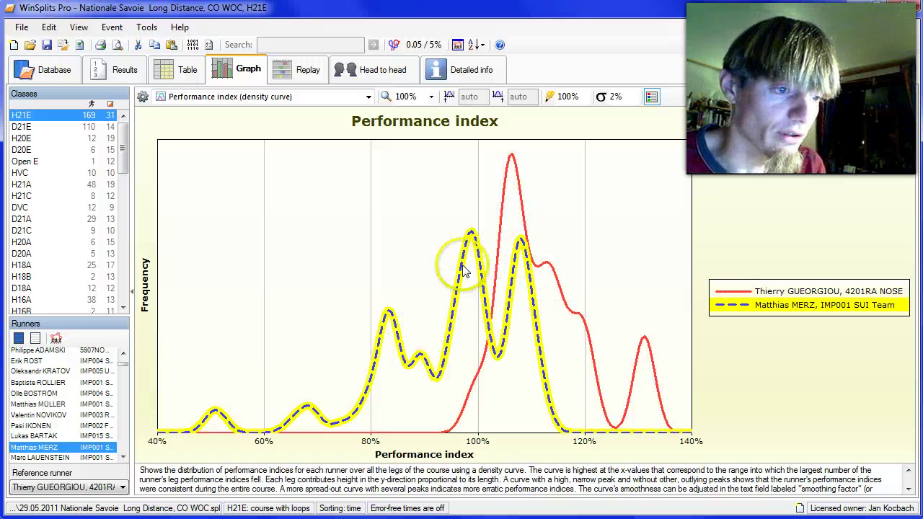
pyautogui.click(324, 415)
pyautogui.click(115, 485)
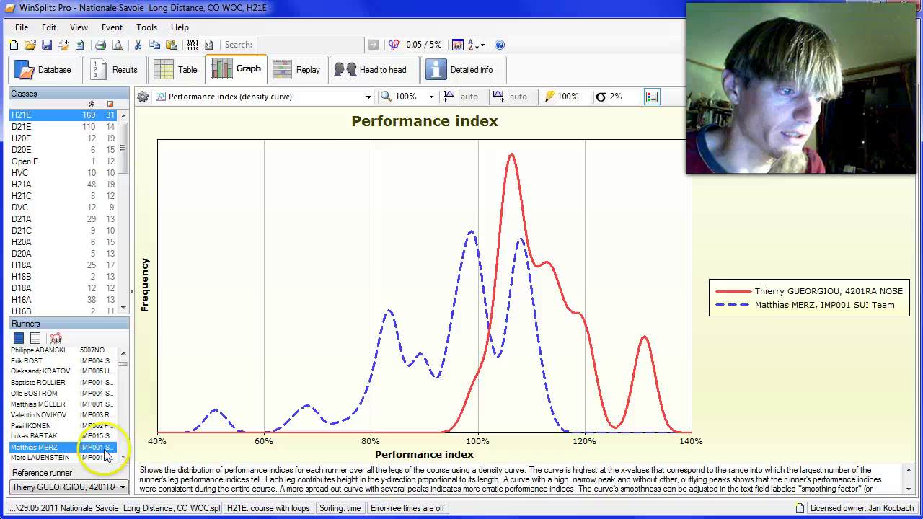
pyautogui.click(105, 456)
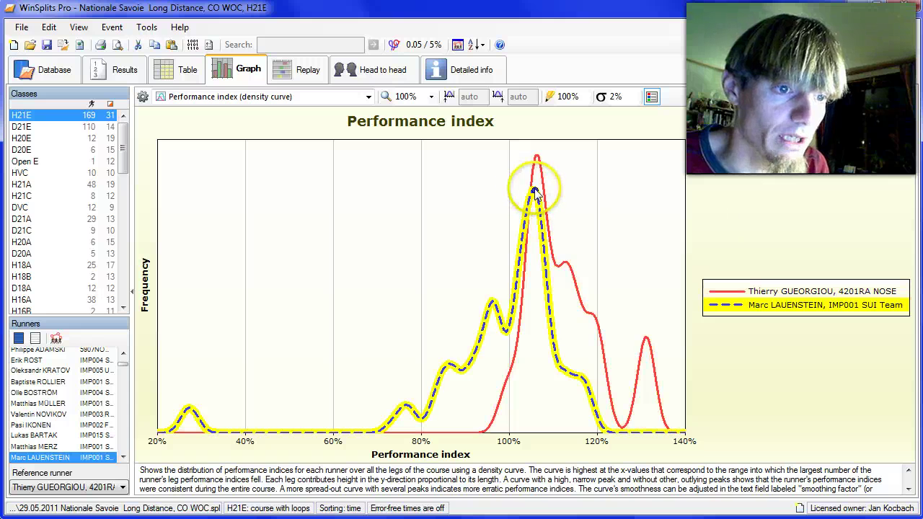
pyautogui.moveTo(535, 196)
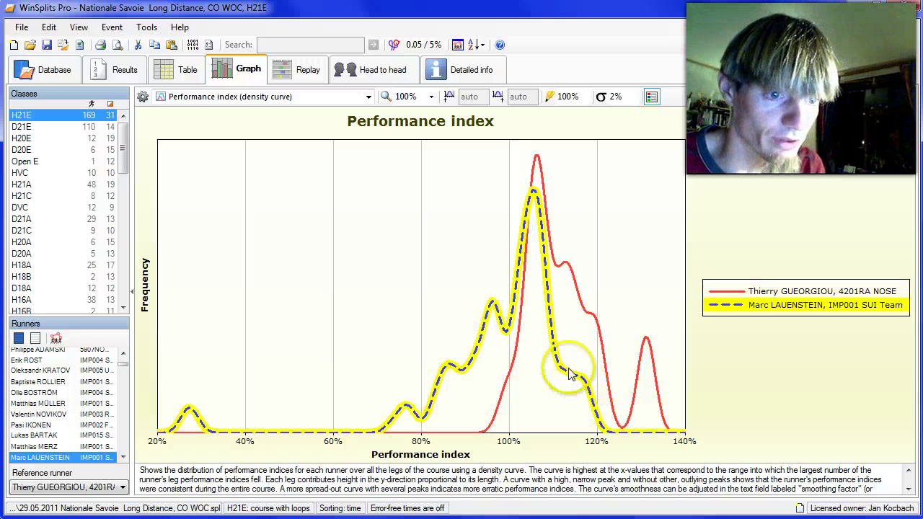
# Add the Swedish team runner from further down the Runners list to the comparison graph
pyautogui.click(124, 459)
pyautogui.click(124, 459)
pyautogui.click(124, 459)
pyautogui.click(124, 460)
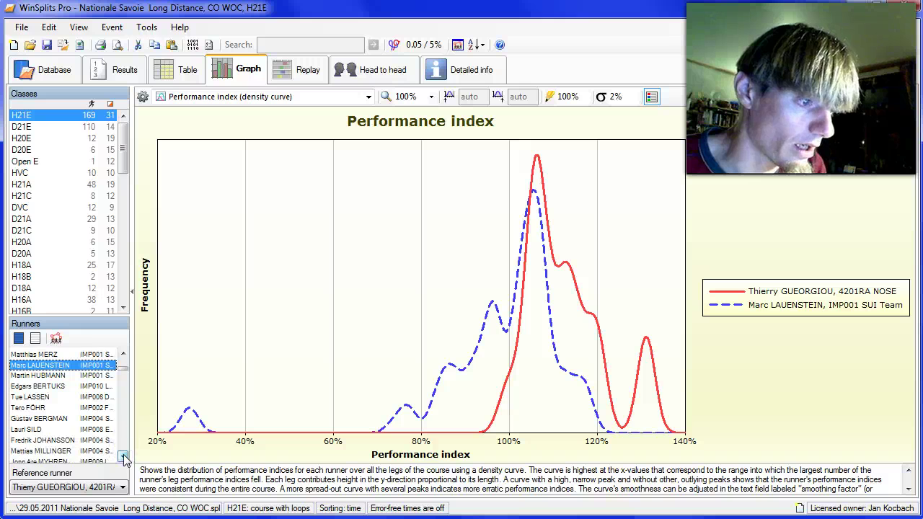
pyautogui.click(124, 459)
pyautogui.click(124, 458)
pyautogui.click(124, 459)
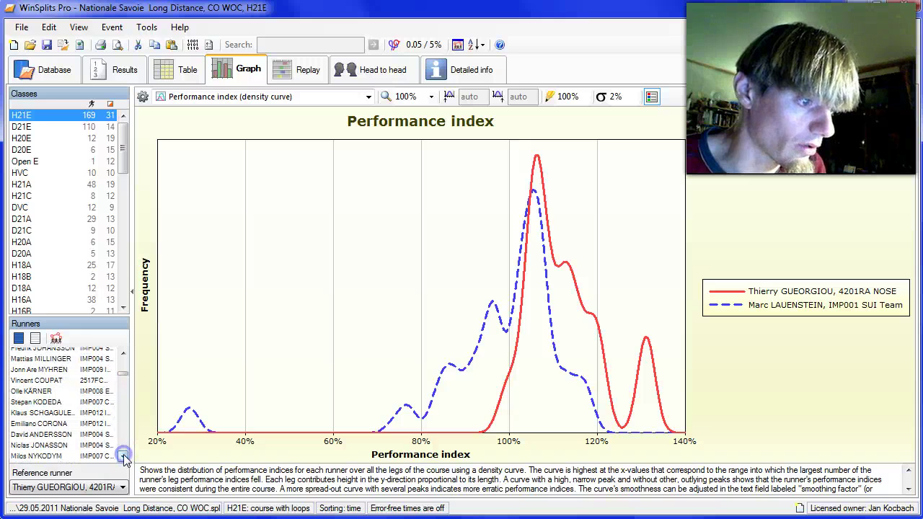
pyautogui.click(124, 458)
pyautogui.moveTo(124, 373); pyautogui.dragTo(125, 438)
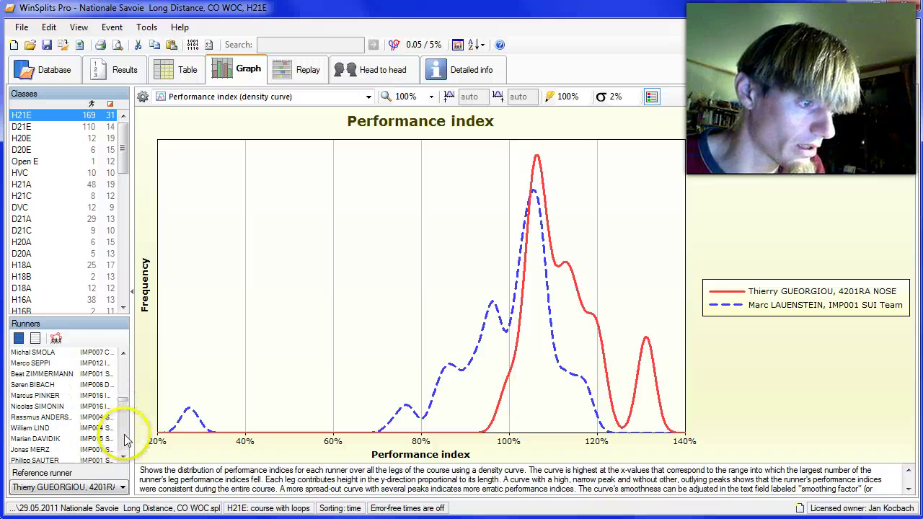
pyautogui.click(94, 428)
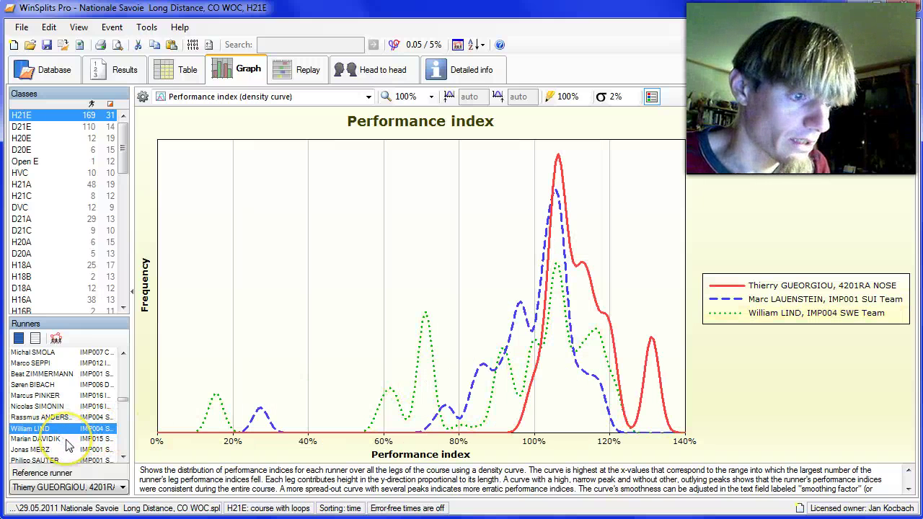
# Remove the Swiss runner's curve so only the leader and Swedish runner remain plotted
pyautogui.moveTo(123, 399); pyautogui.dragTo(125, 365)
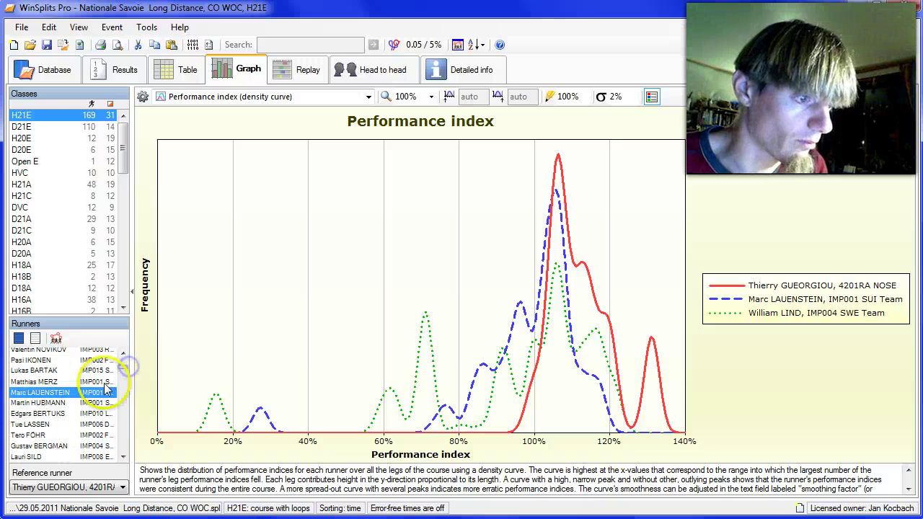
pyautogui.click(95, 395)
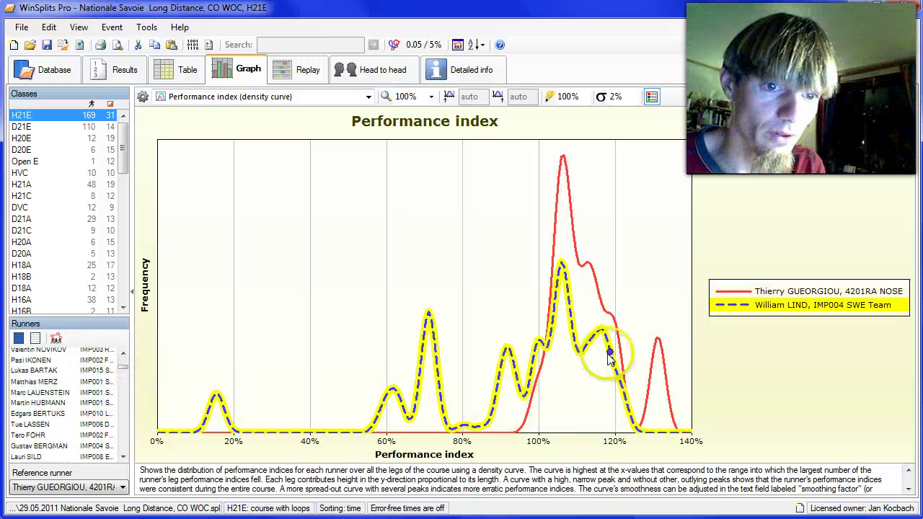
pyautogui.moveTo(609, 353)
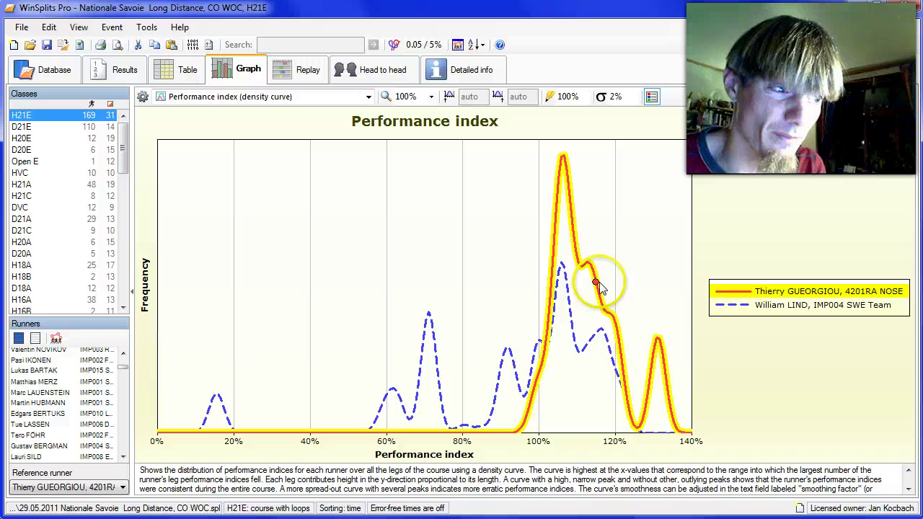
pyautogui.moveTo(123, 367); pyautogui.dragTo(125, 355)
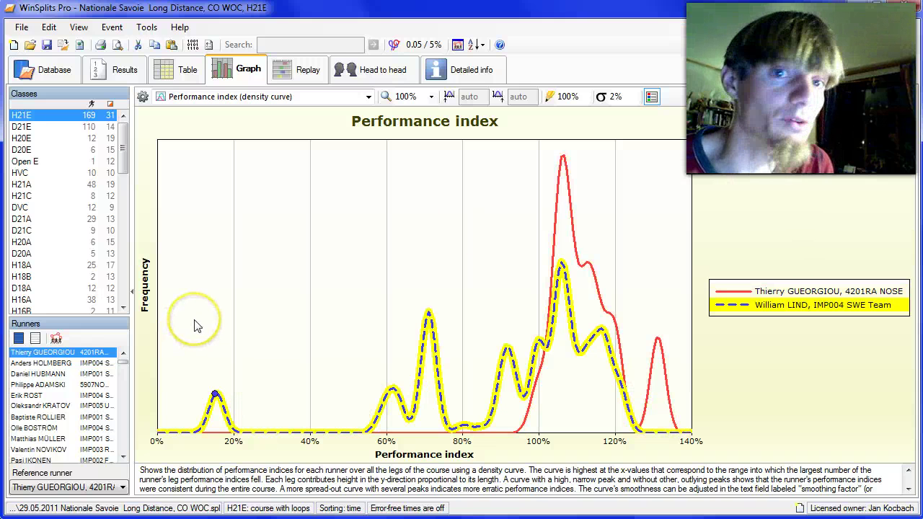
pyautogui.moveTo(194, 325)
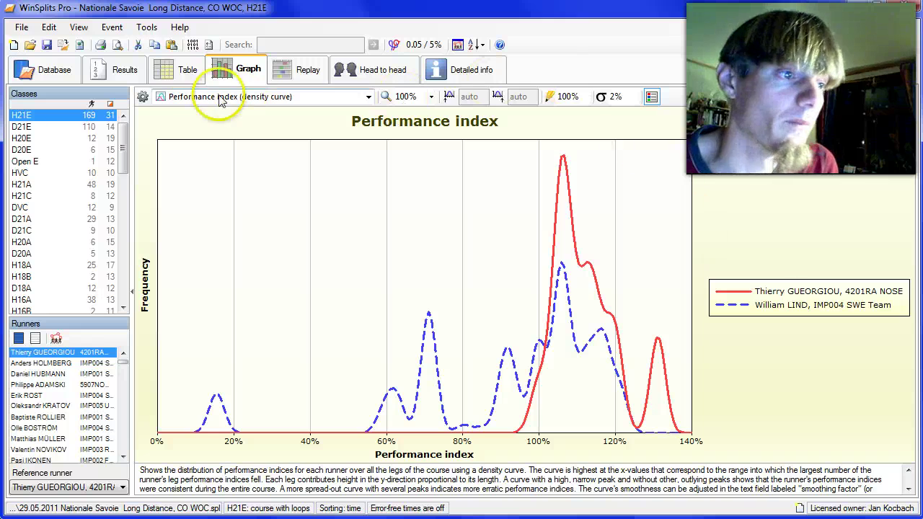
# Display the H21E results as the Default table of leg split times and places
pyautogui.click(191, 75)
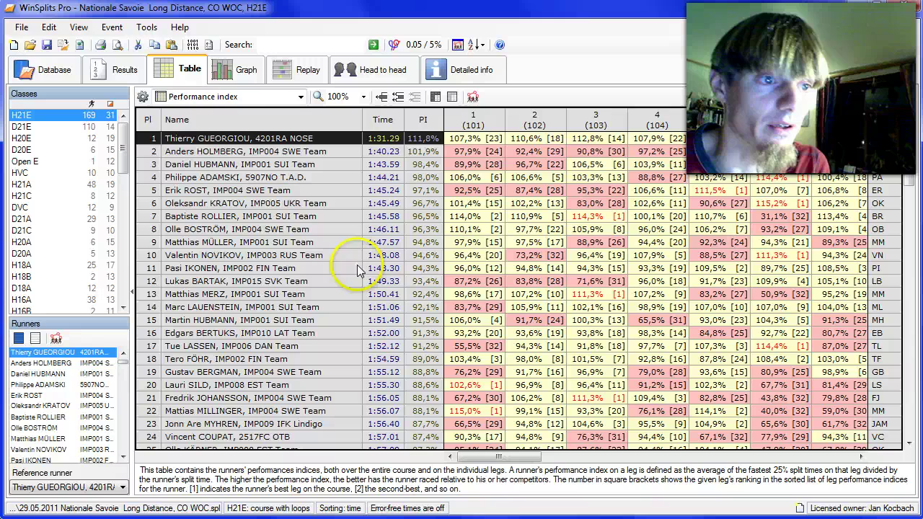
pyautogui.click(300, 96)
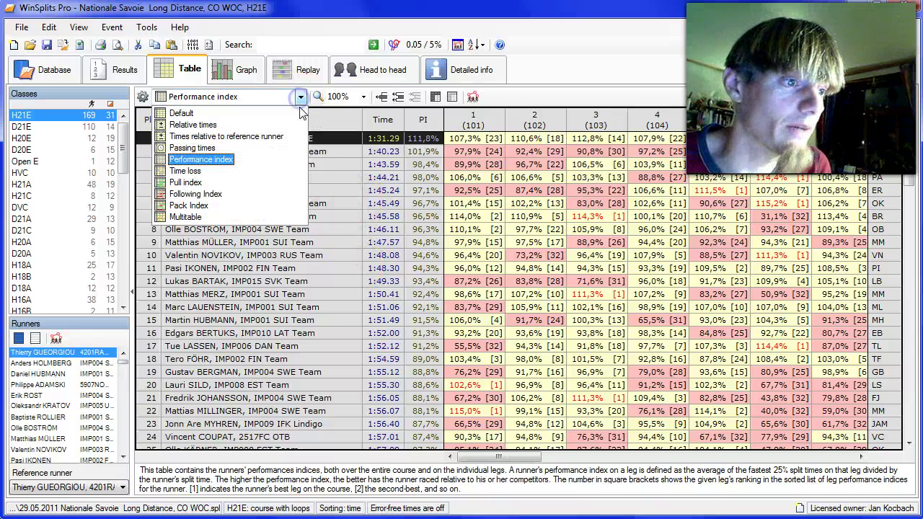
pyautogui.click(173, 116)
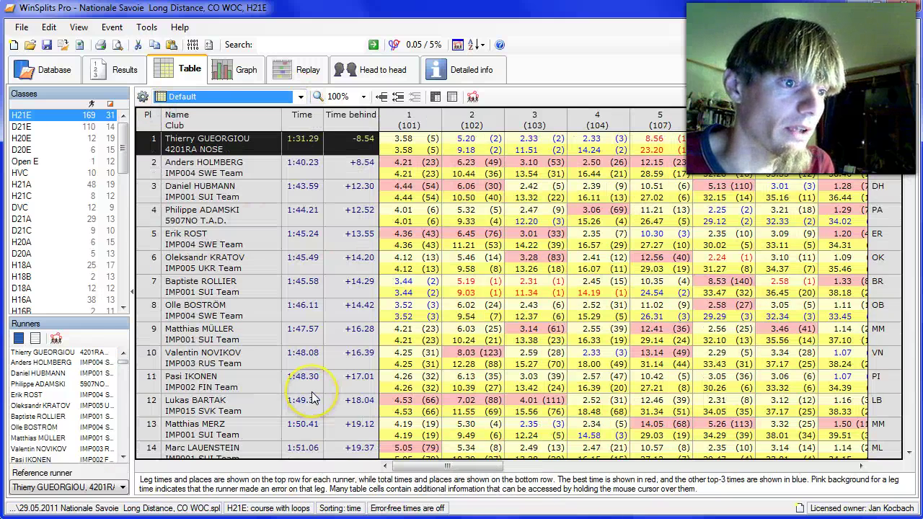
pyautogui.moveTo(313, 398)
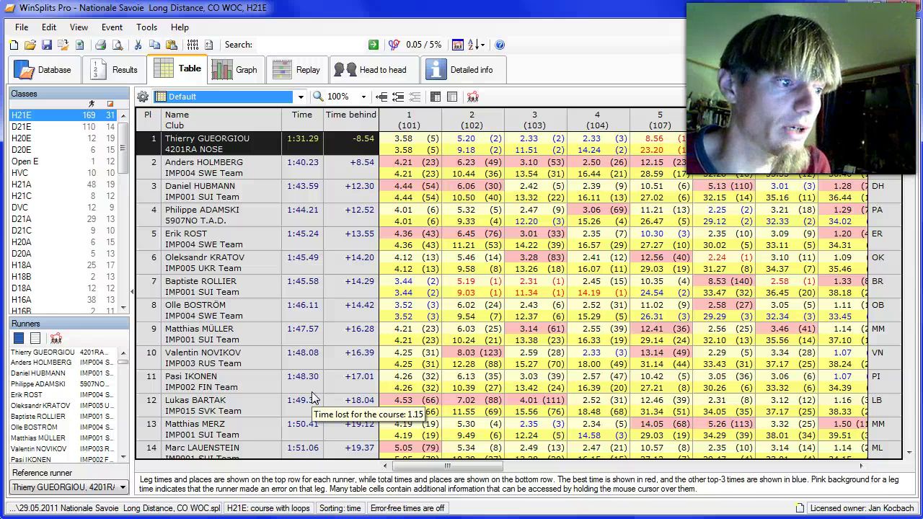
pyautogui.click(21, 28)
pyautogui.click(79, 218)
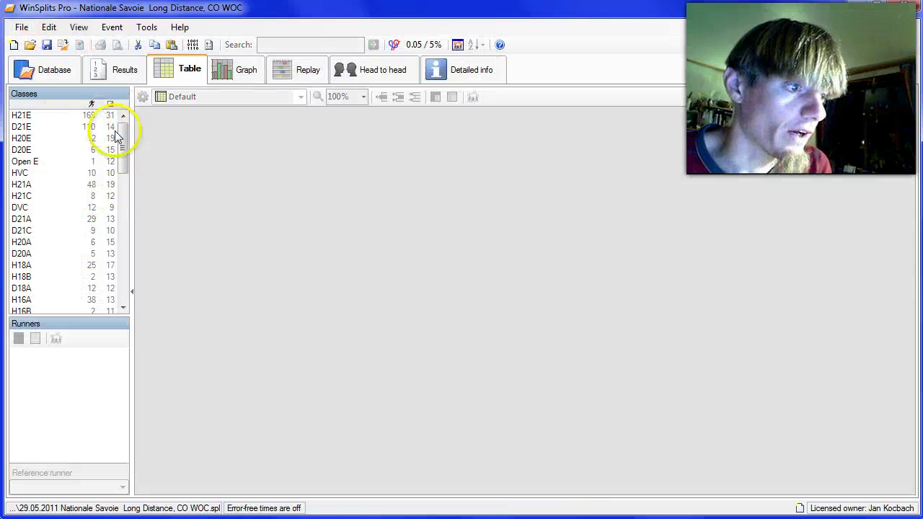
pyautogui.moveTo(117, 134); pyautogui.dragTo(121, 301)
pyautogui.click(45, 308)
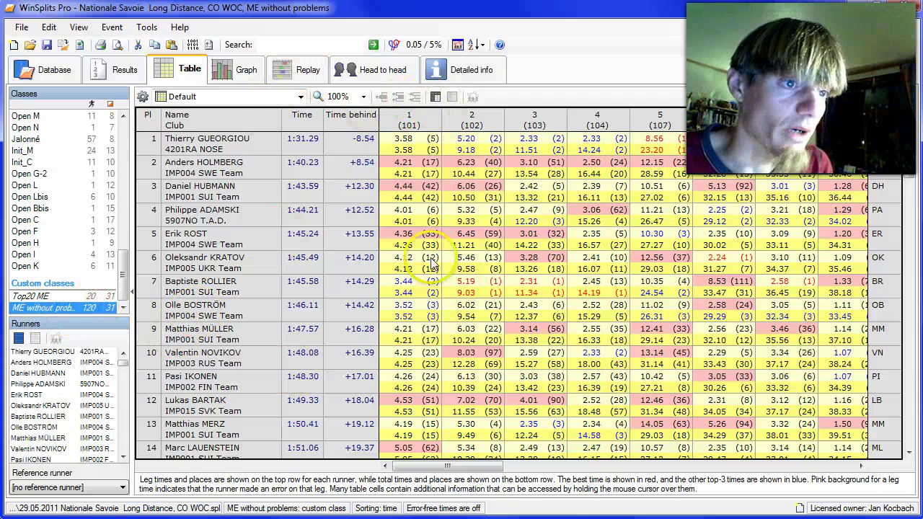
# Turn on error-free times (Ctrl+E) for the ME without problems table
pyautogui.click(394, 44)
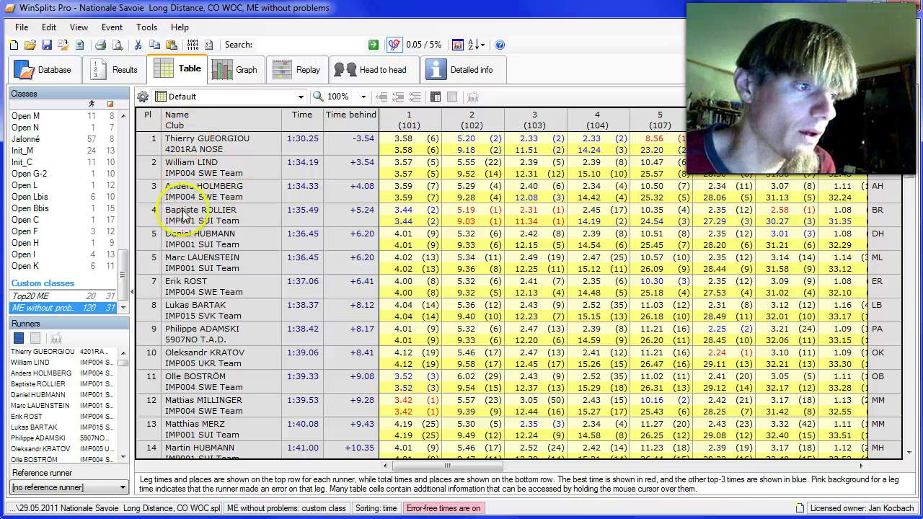
# Select class D21E and switch error-free times off to show ordinary split times
pyautogui.moveTo(122, 274); pyautogui.dragTo(122, 144)
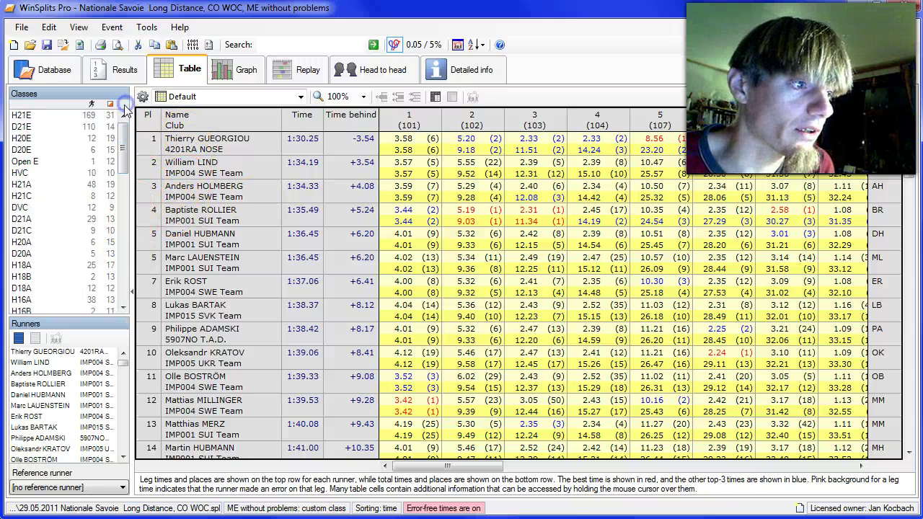
pyautogui.click(40, 127)
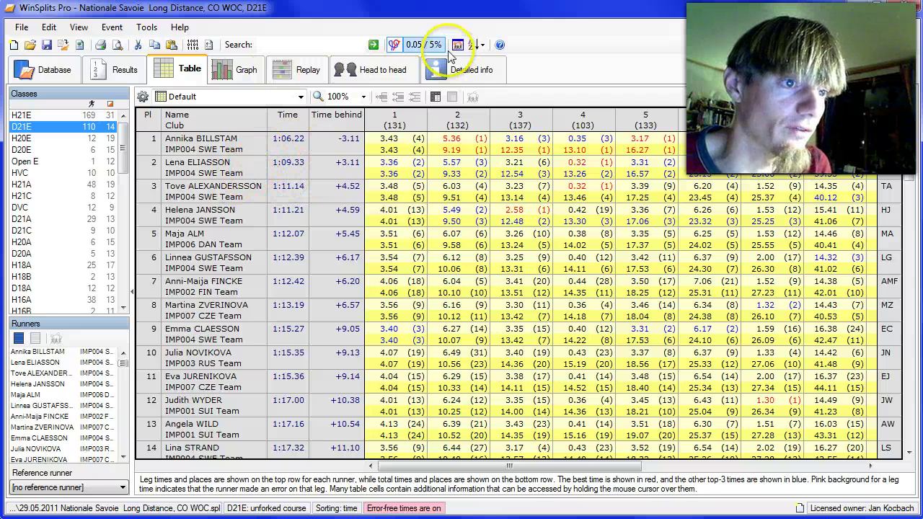
pyautogui.click(396, 45)
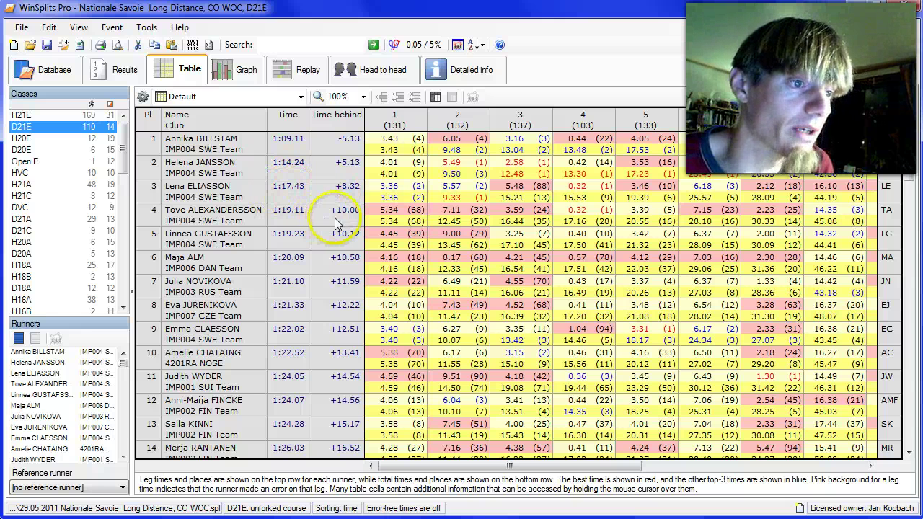
# Plot only the D21E winner's performance-index density curve, peaking near 117%
pyautogui.click(243, 74)
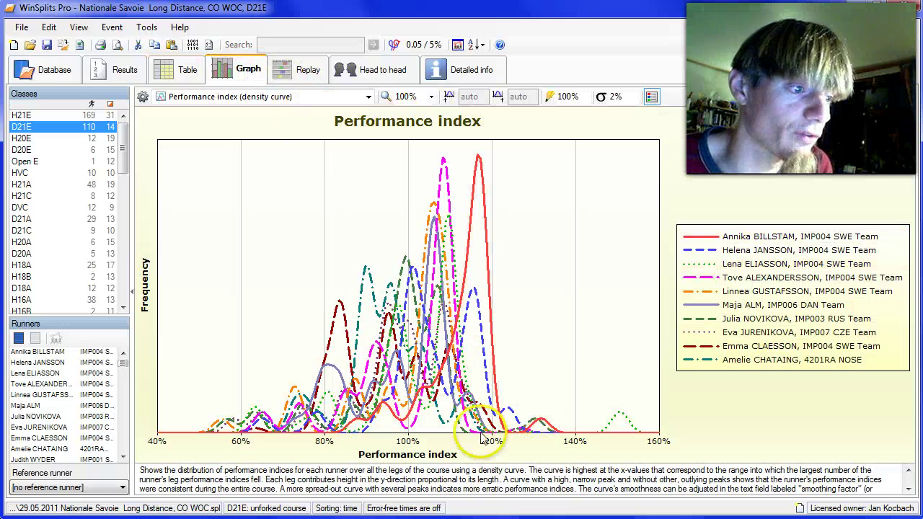
pyautogui.click(71, 353)
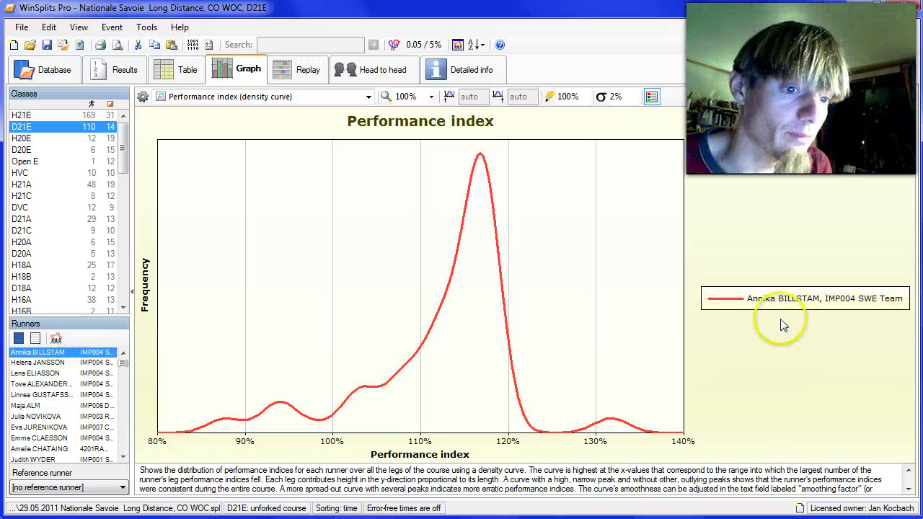
pyautogui.moveTo(515, 425)
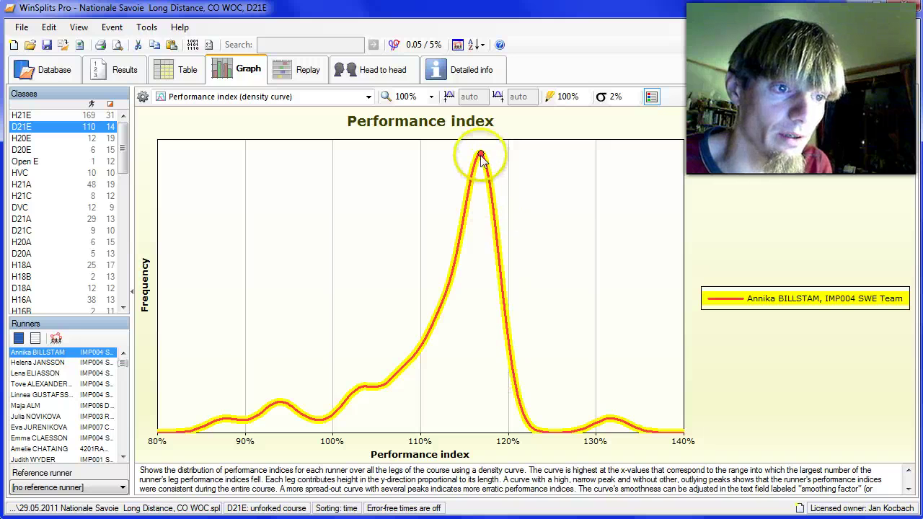
pyautogui.moveTo(482, 160)
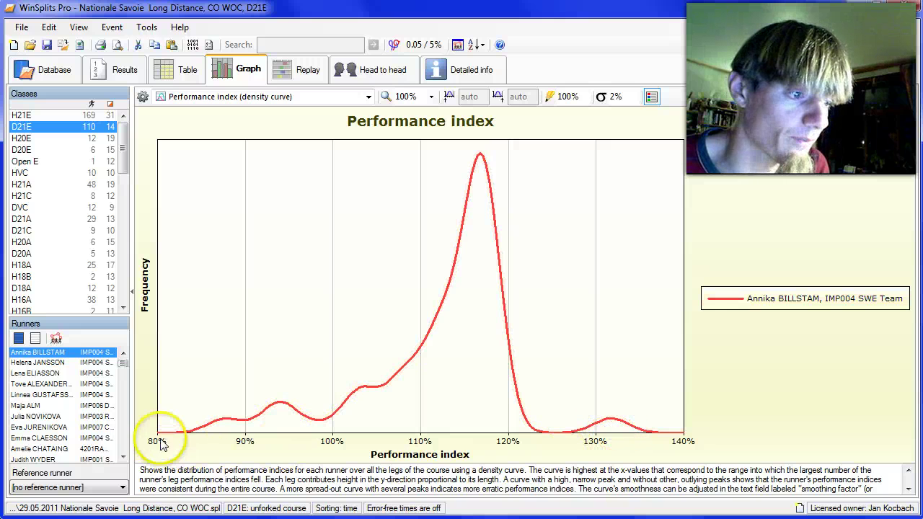
# Overlay the D21E runner-up's density curve on the winner's curve
pyautogui.keyDown('ctrl'); pyautogui.click(96, 364); pyautogui.keyUp('ctrl')
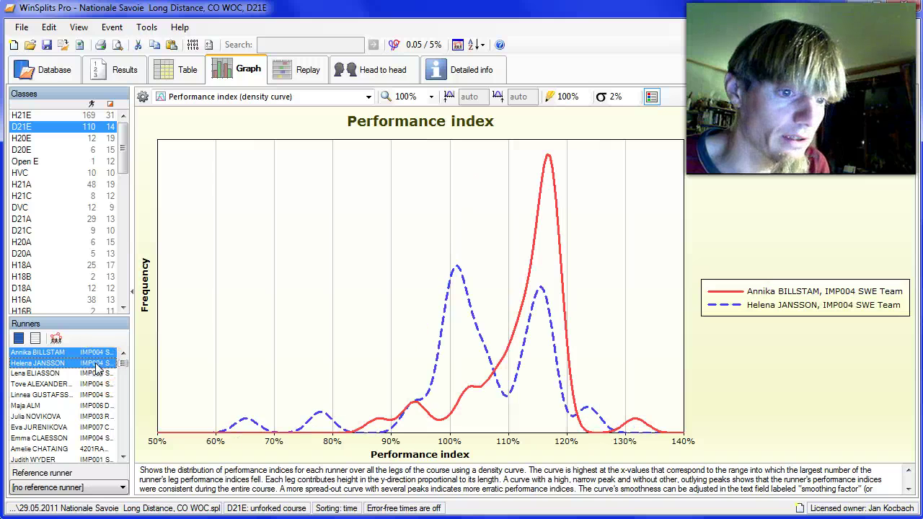
pyautogui.moveTo(547, 308)
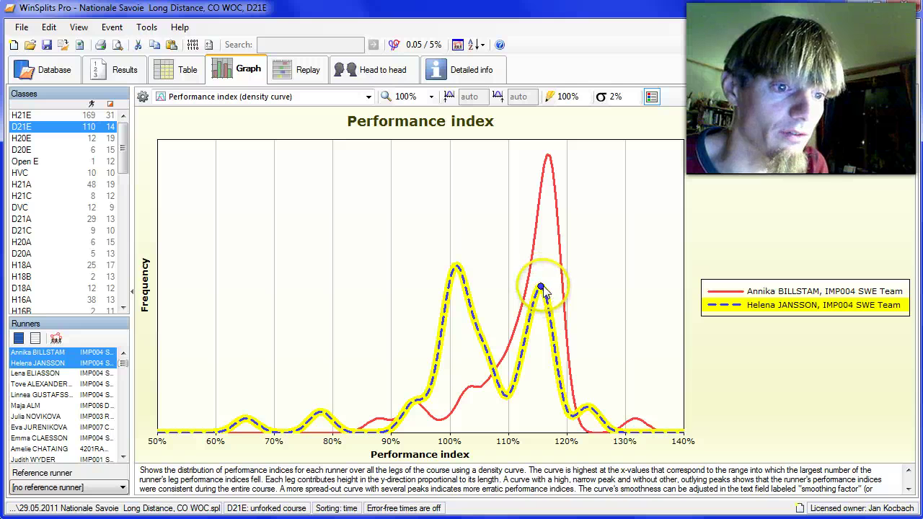
pyautogui.moveTo(458, 270)
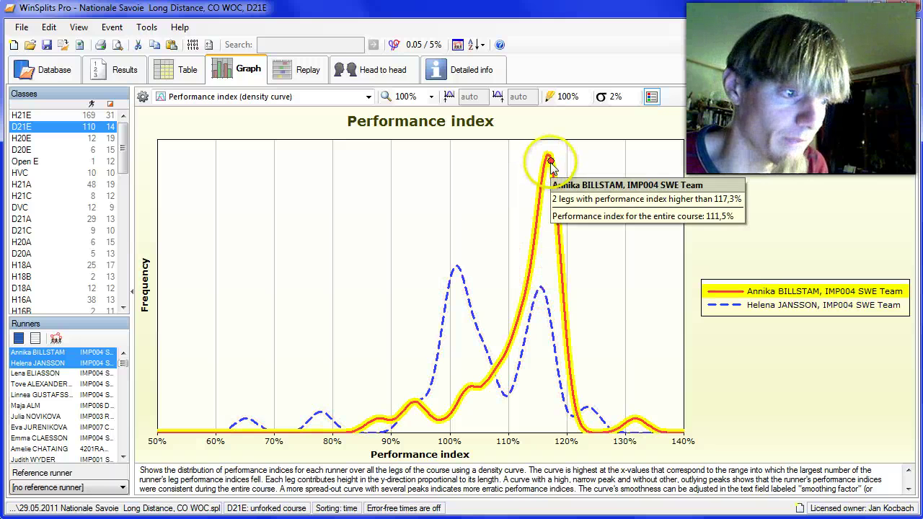
# Replace the runner-up's curve with the third-placed runner's, then the fourth-placed runner's
pyautogui.keyDown('ctrl'); pyautogui.click(35, 364); pyautogui.keyUp('ctrl')
pyautogui.keyDown('ctrl'); pyautogui.click(35, 373); pyautogui.keyUp('ctrl')
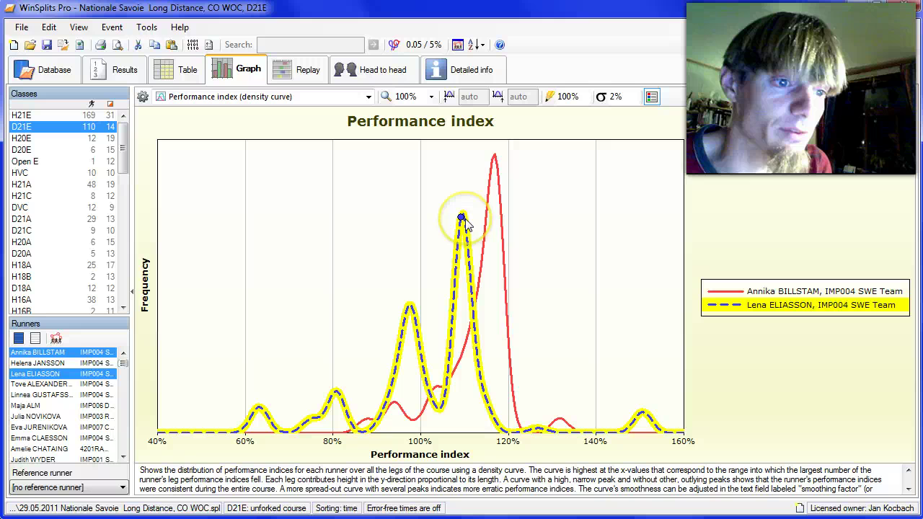
pyautogui.moveTo(465, 224)
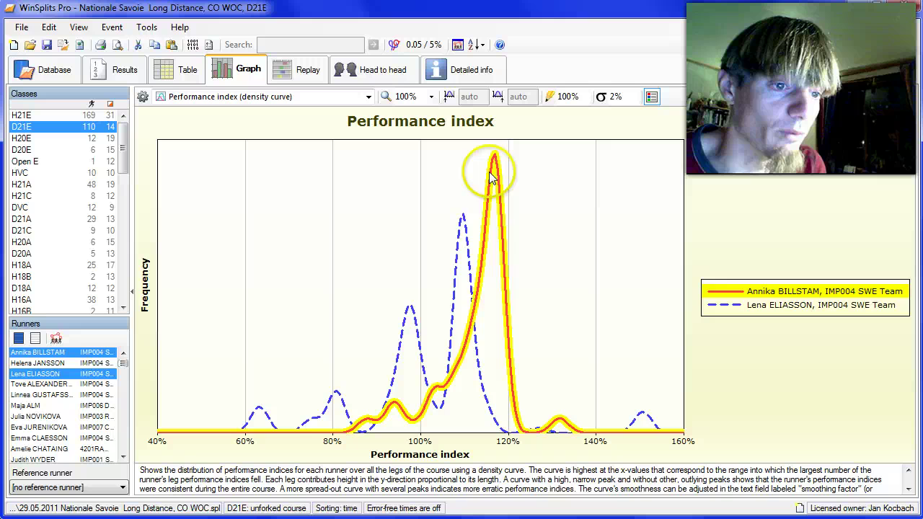
pyautogui.moveTo(484, 202)
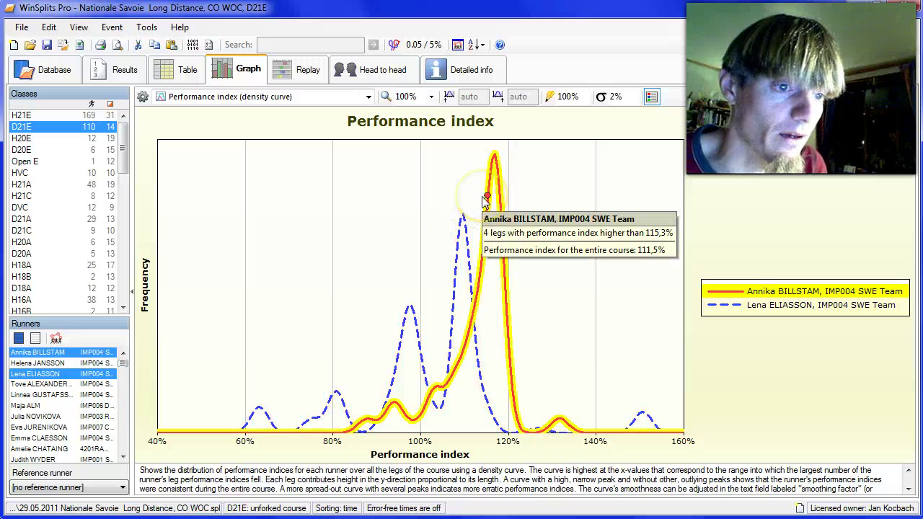
pyautogui.click(54, 384)
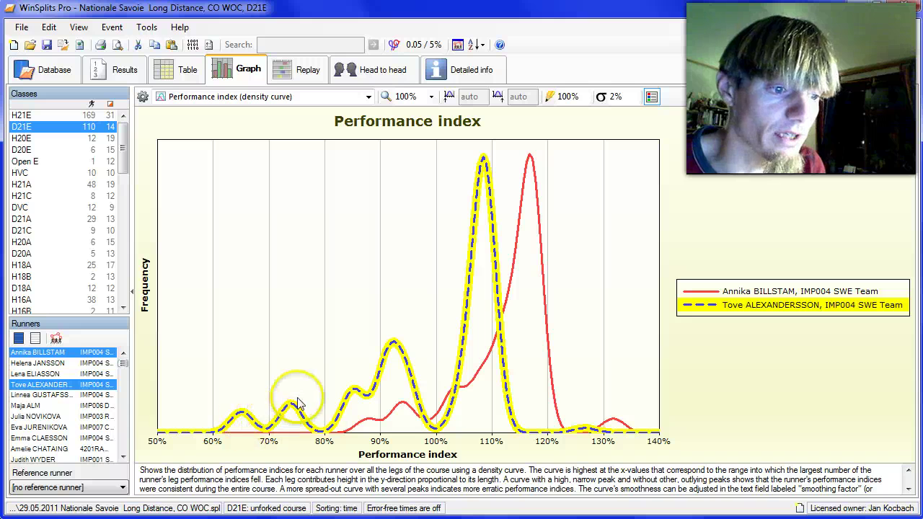
# Compare the winner's curve with each D21E runner placed fifth through tenth, one at a time
pyautogui.keyDown('ctrl'); pyautogui.click(33, 384); pyautogui.keyUp('ctrl')
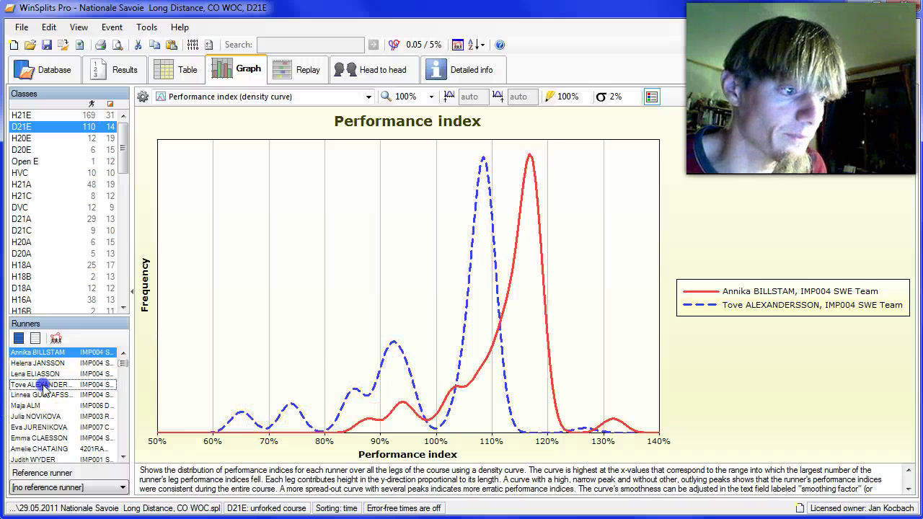
pyautogui.keyDown('ctrl'); pyautogui.click(36, 395); pyautogui.keyUp('ctrl')
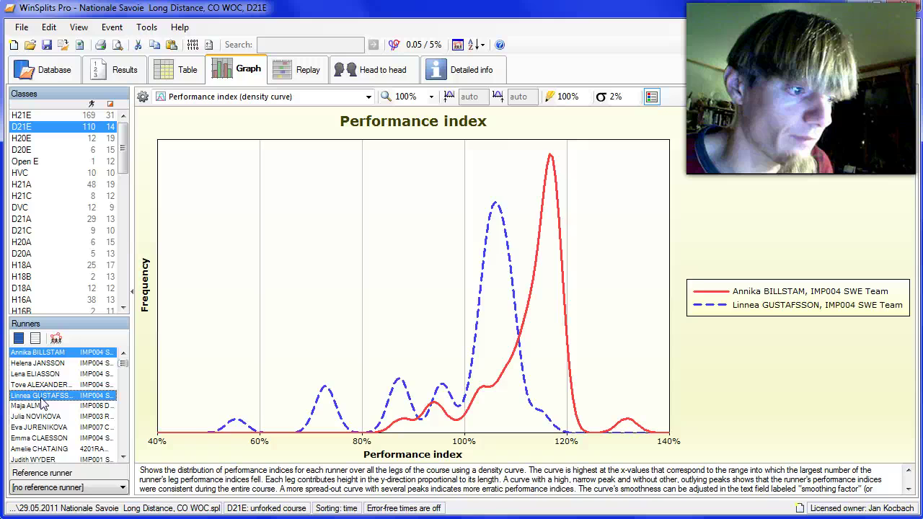
pyautogui.keyDown('ctrl'); pyautogui.click(40, 396); pyautogui.keyUp('ctrl')
pyautogui.keyDown('ctrl'); pyautogui.click(42, 406); pyautogui.keyUp('ctrl')
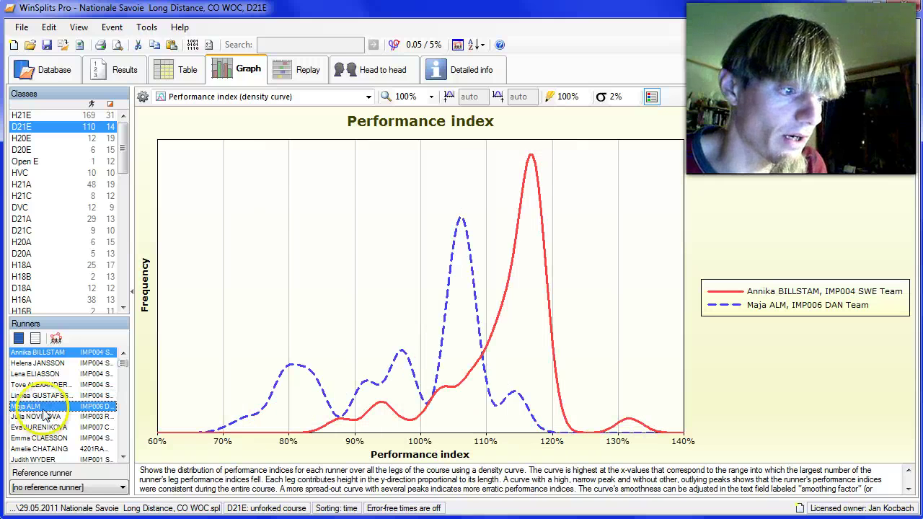
pyautogui.keyDown('ctrl'); pyautogui.click(42, 406); pyautogui.keyUp('ctrl')
pyautogui.keyDown('ctrl'); pyautogui.click(41, 416); pyautogui.keyUp('ctrl')
pyautogui.keyDown('ctrl'); pyautogui.click(41, 417); pyautogui.keyUp('ctrl')
pyautogui.keyDown('ctrl'); pyautogui.click(45, 427); pyautogui.keyUp('ctrl')
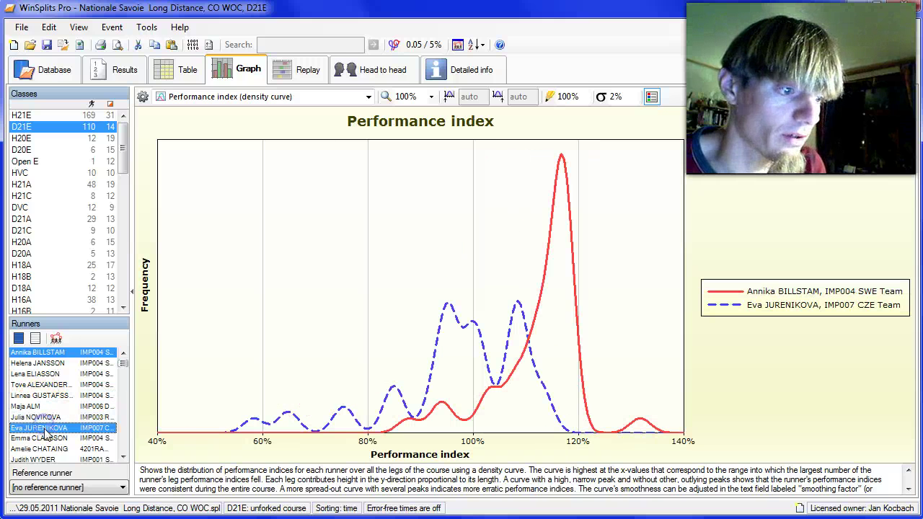
pyautogui.keyDown('ctrl'); pyautogui.click(44, 427); pyautogui.keyUp('ctrl')
pyautogui.keyDown('ctrl'); pyautogui.click(49, 439); pyautogui.keyUp('ctrl')
pyautogui.keyDown('ctrl'); pyautogui.click(49, 439); pyautogui.keyUp('ctrl')
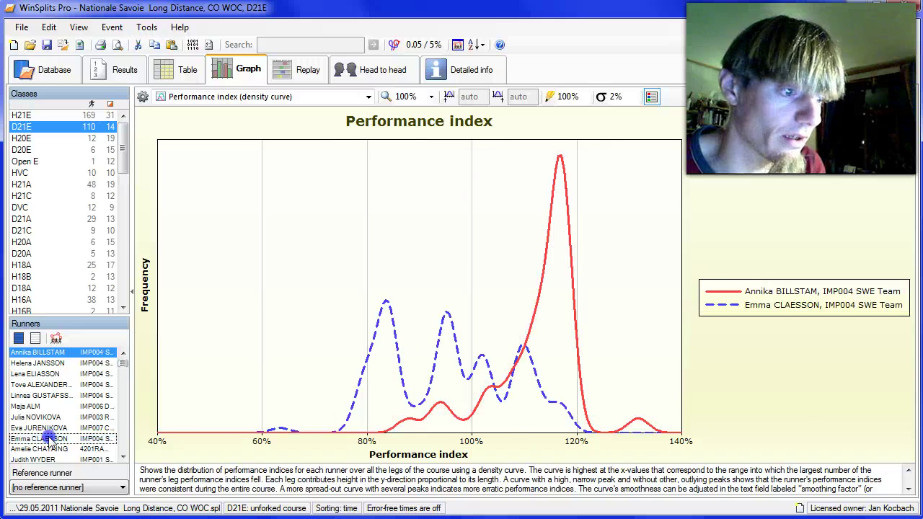
pyautogui.keyDown('ctrl'); pyautogui.click(51, 449); pyautogui.keyUp('ctrl')
pyautogui.keyDown('ctrl'); pyautogui.click(50, 449); pyautogui.keyUp('ctrl')
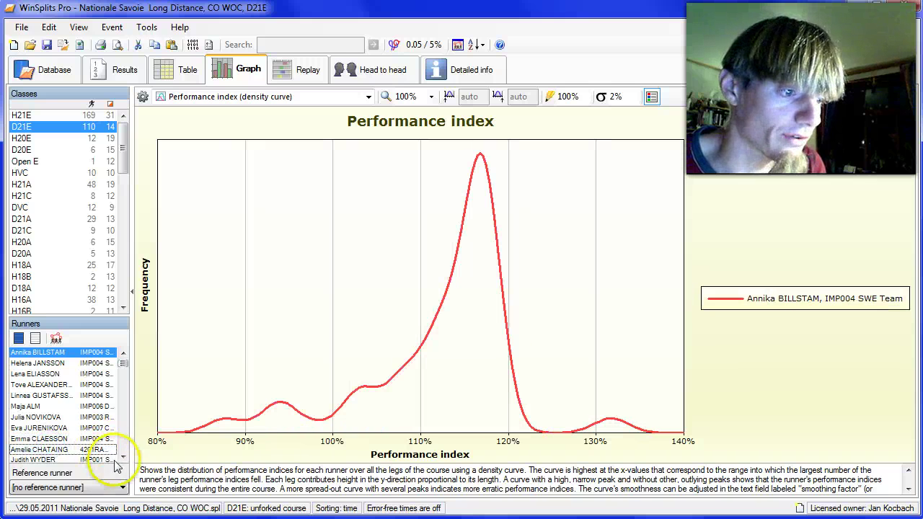
# Compare runners placed eleventh through fifteenth in turn, leaving the winner's curve alone
pyautogui.scroll(-2, 72, 433)
pyautogui.keyDown('ctrl'); pyautogui.click(69, 415); pyautogui.keyUp('ctrl')
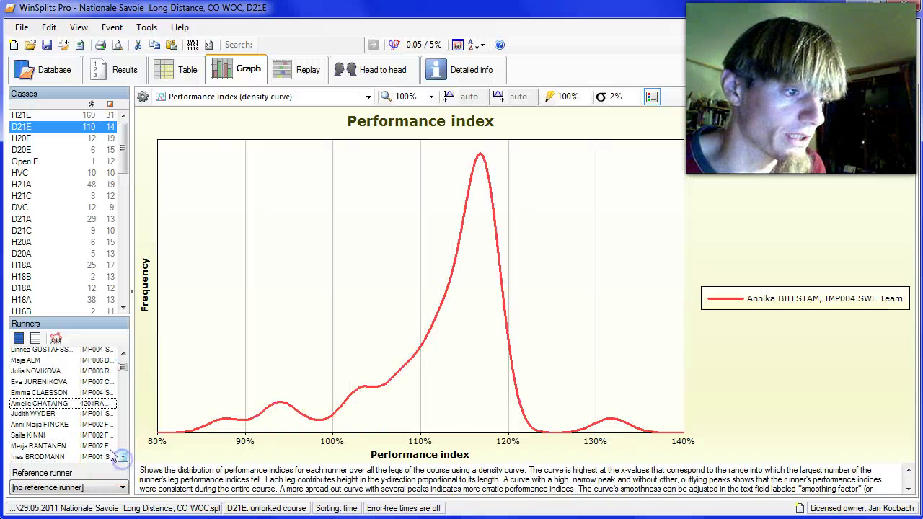
pyautogui.keyDown('ctrl'); pyautogui.click(68, 415); pyautogui.keyUp('ctrl')
pyautogui.keyDown('ctrl'); pyautogui.click(70, 425); pyautogui.keyUp('ctrl')
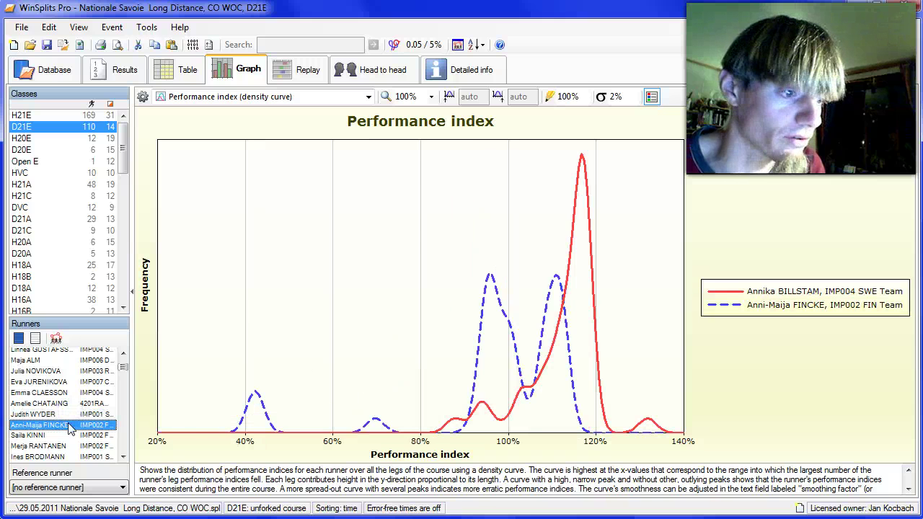
pyautogui.keyDown('ctrl'); pyautogui.click(70, 425); pyautogui.keyUp('ctrl')
pyautogui.keyDown('ctrl'); pyautogui.click(68, 436); pyautogui.keyUp('ctrl')
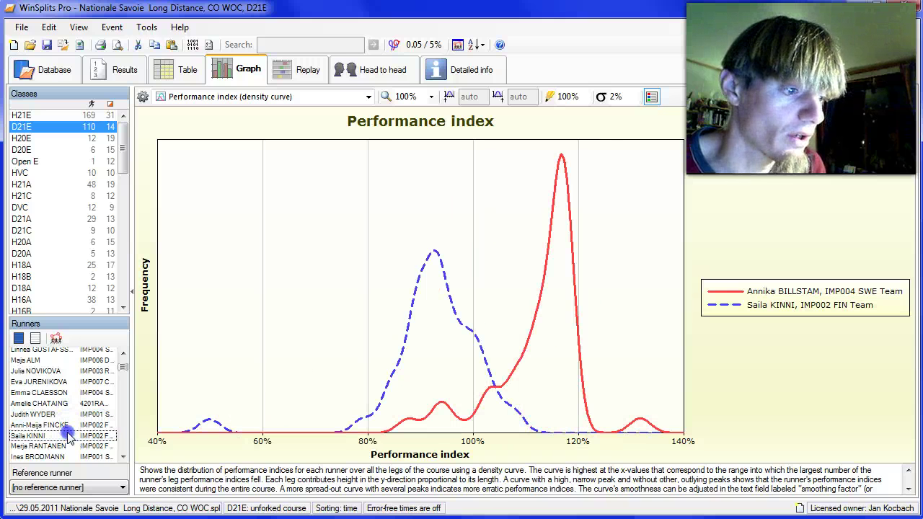
pyautogui.keyDown('ctrl'); pyautogui.click(69, 436); pyautogui.keyUp('ctrl')
pyautogui.keyDown('ctrl'); pyautogui.click(68, 447); pyautogui.keyUp('ctrl')
pyautogui.keyDown('ctrl'); pyautogui.click(69, 446); pyautogui.keyUp('ctrl')
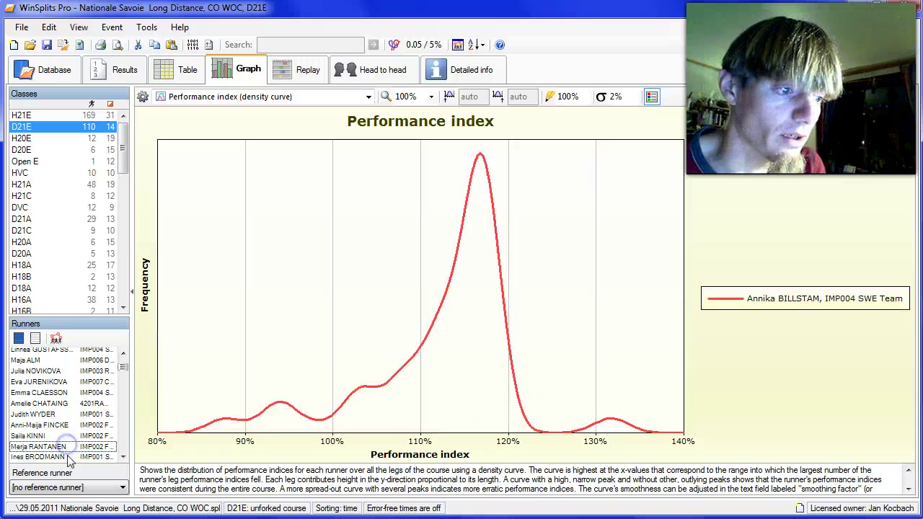
pyautogui.keyDown('ctrl'); pyautogui.click(67, 456); pyautogui.keyUp('ctrl')
pyautogui.keyDown('ctrl'); pyautogui.click(67, 457); pyautogui.keyUp('ctrl')
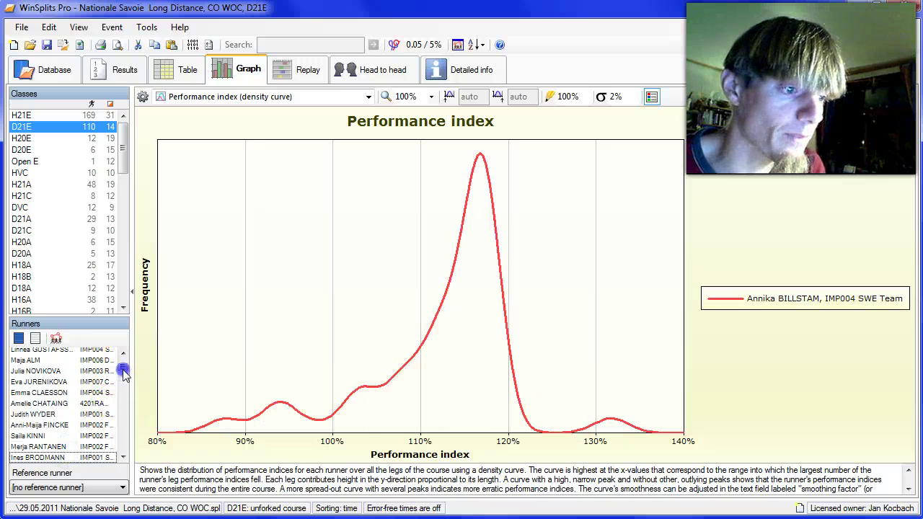
pyautogui.moveTo(123, 367); pyautogui.dragTo(123, 353)
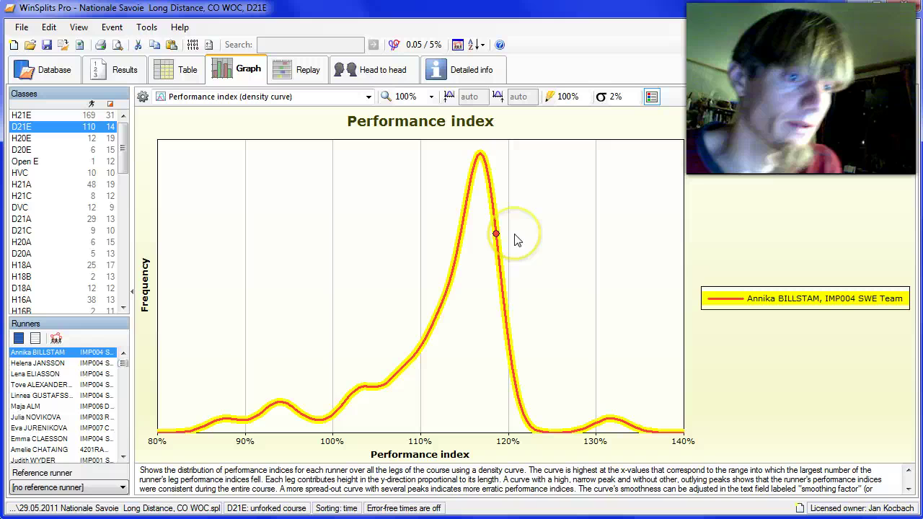
# Check the D21E winner's whole-course performance index of 111.5% on the density graph
pyautogui.moveTo(517, 240)
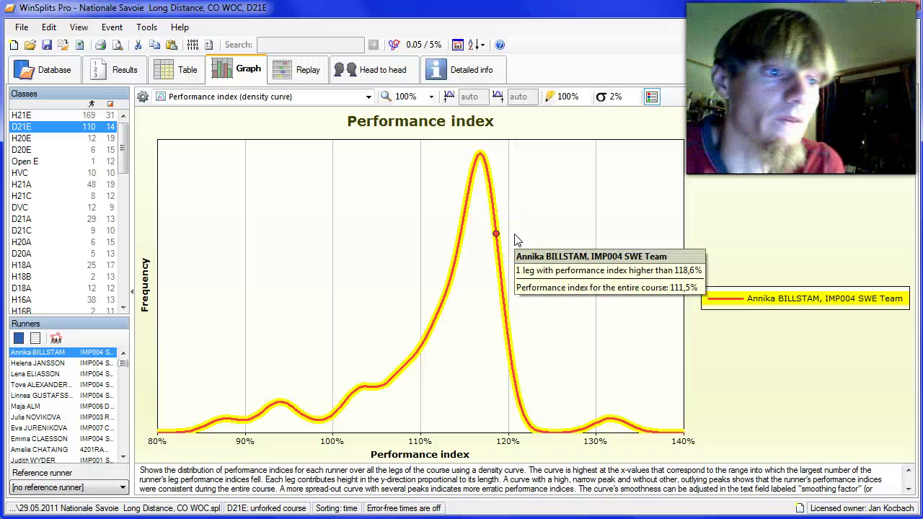